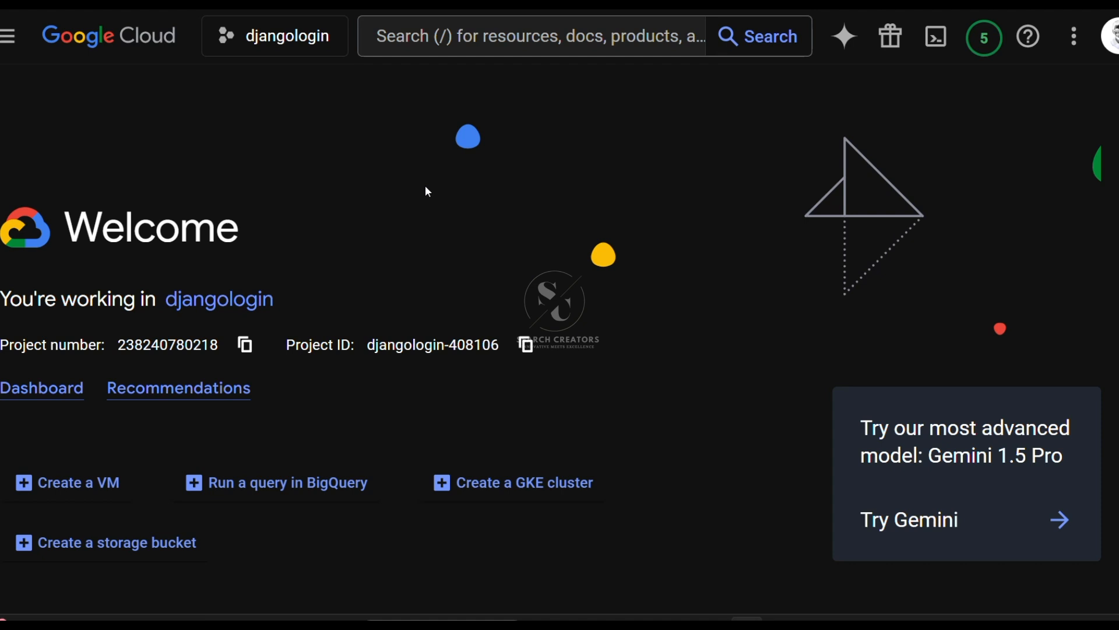
# Open the VM instances page of Compute Engine and start creating a new instance
pyautogui.click(6, 44)
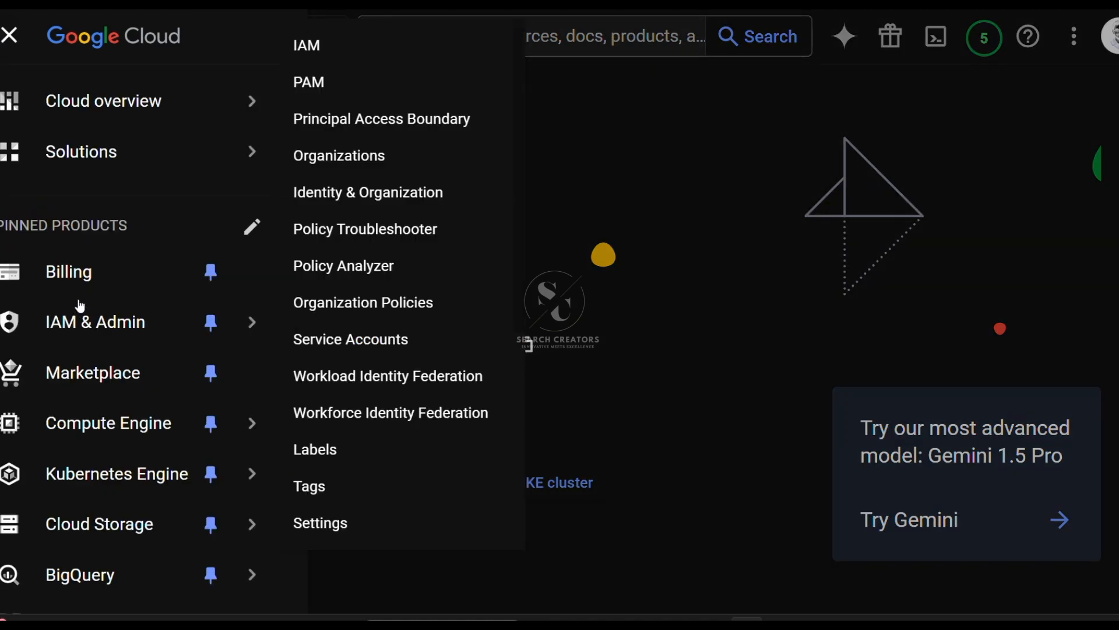
pyautogui.scroll(-2, 83, 294)
pyautogui.moveTo(141, 345)
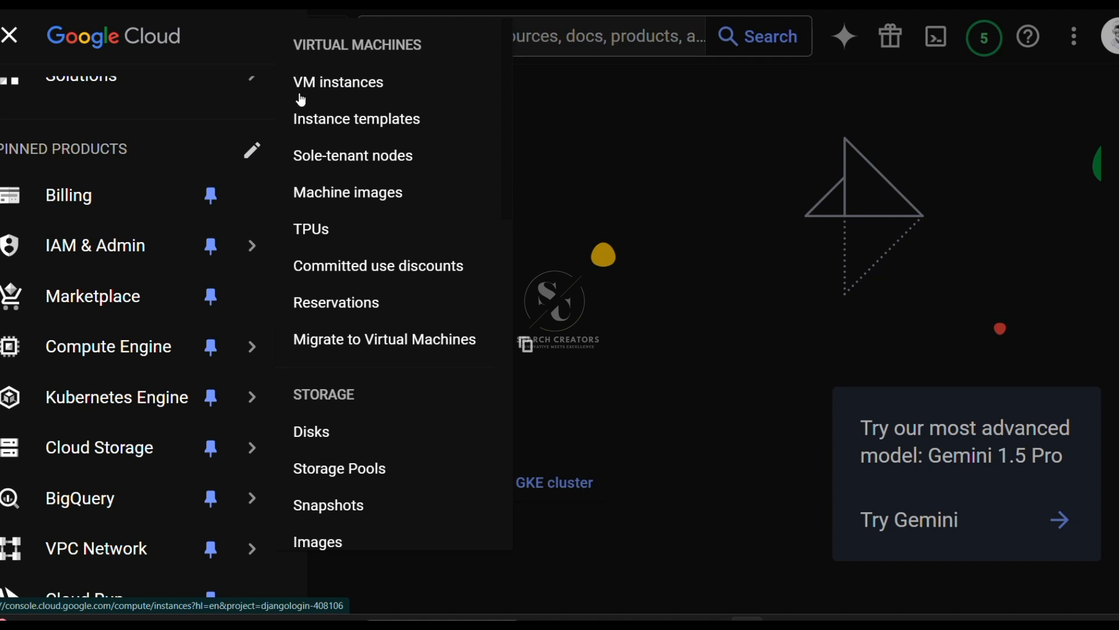
pyautogui.click(336, 86)
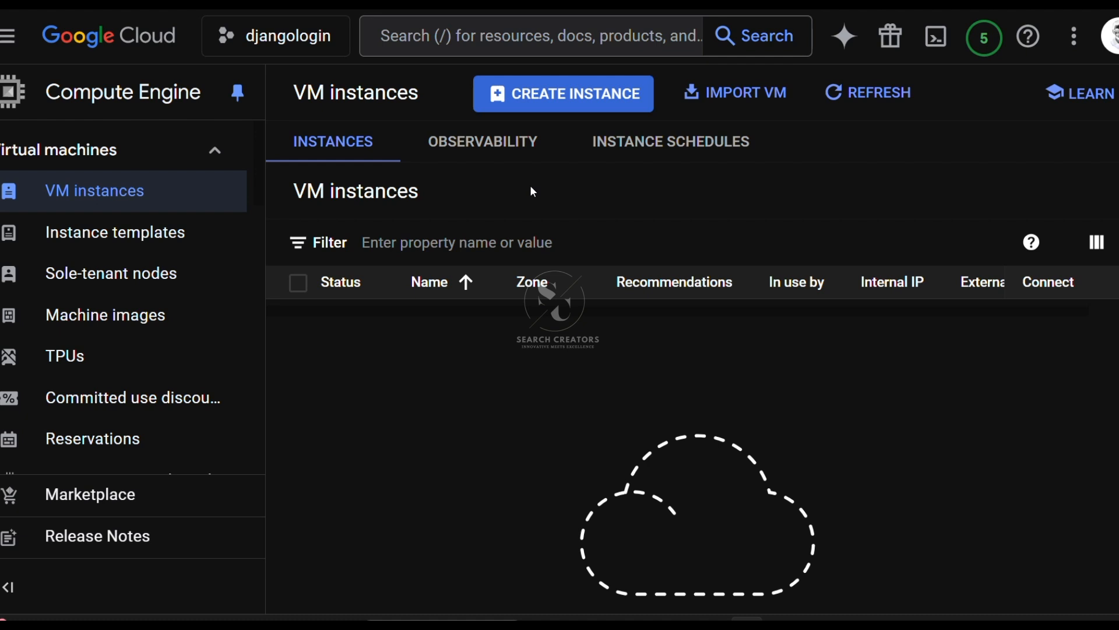
pyautogui.click(567, 102)
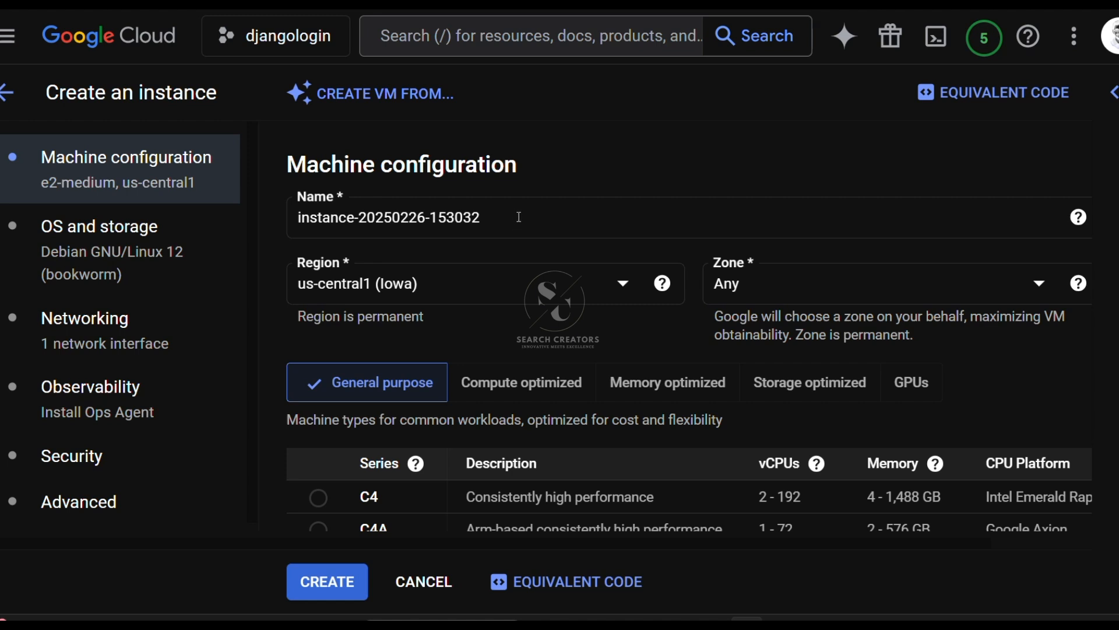
# Name the new VM instance myvm2
pyautogui.moveTo(517, 219); pyautogui.dragTo(287, 212)
pyautogui.click(591, 189)
pyautogui.moveTo(489, 220); pyautogui.dragTo(264, 222)
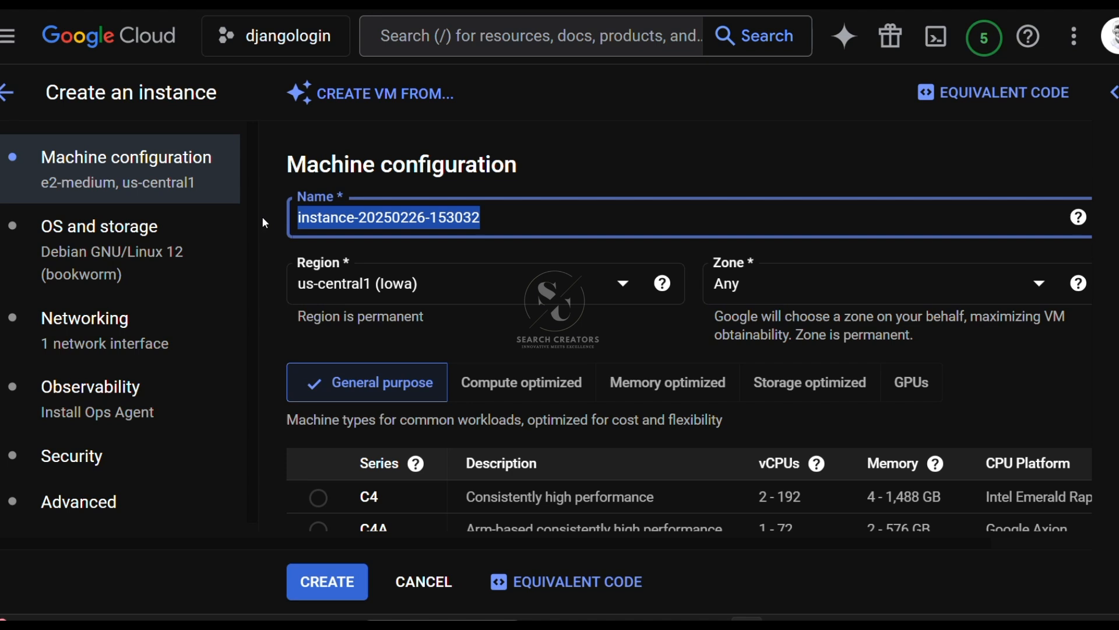
pyautogui.write('myv')
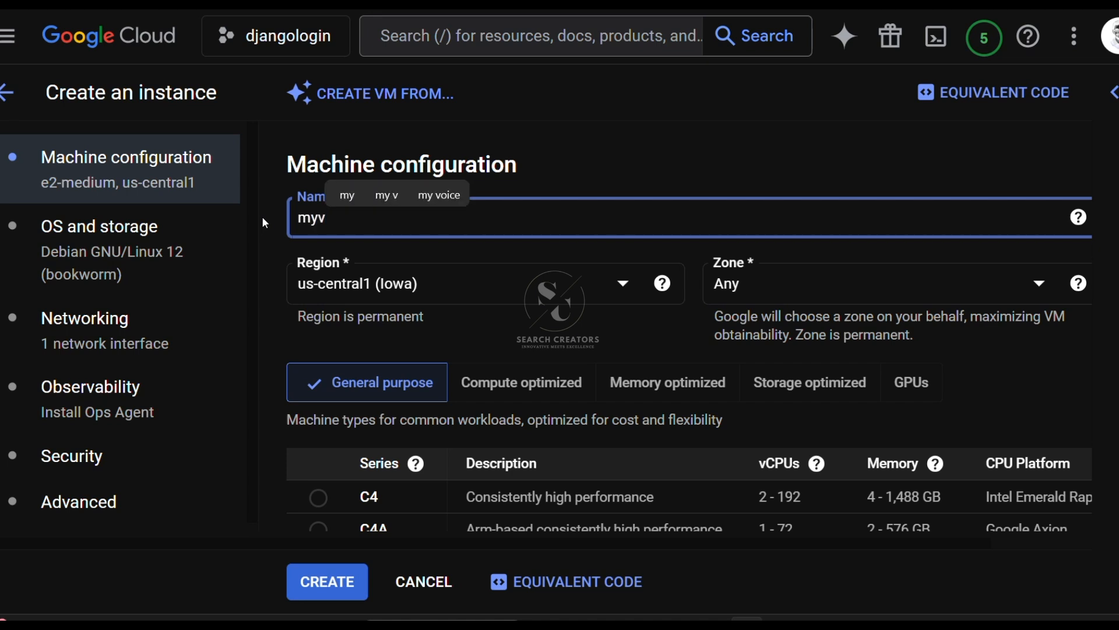
pyautogui.write('m2')
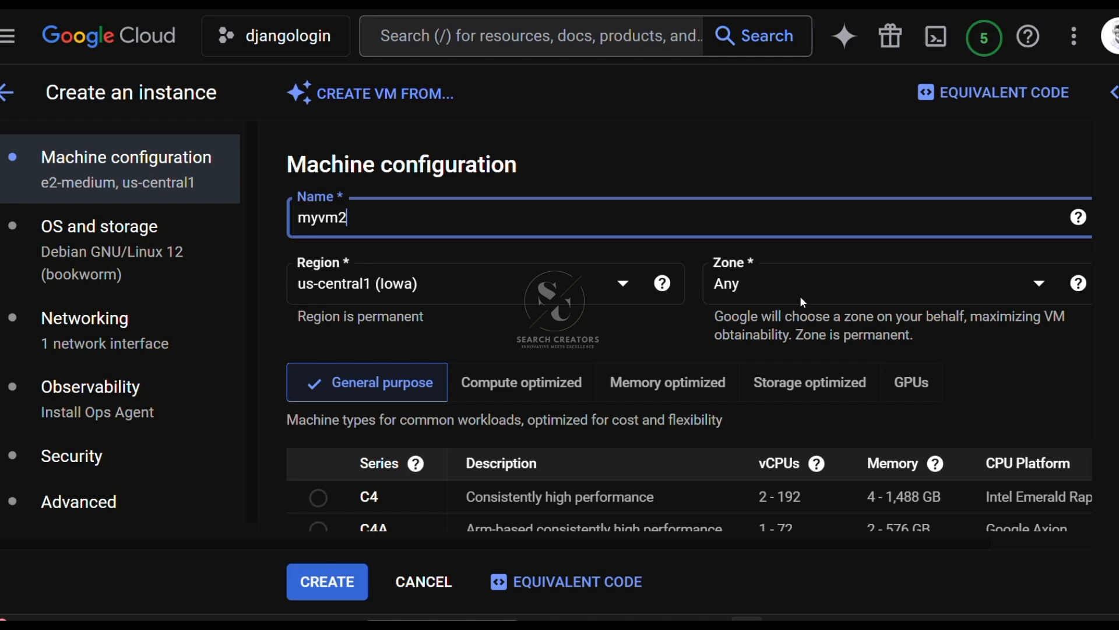
pyautogui.click(586, 325)
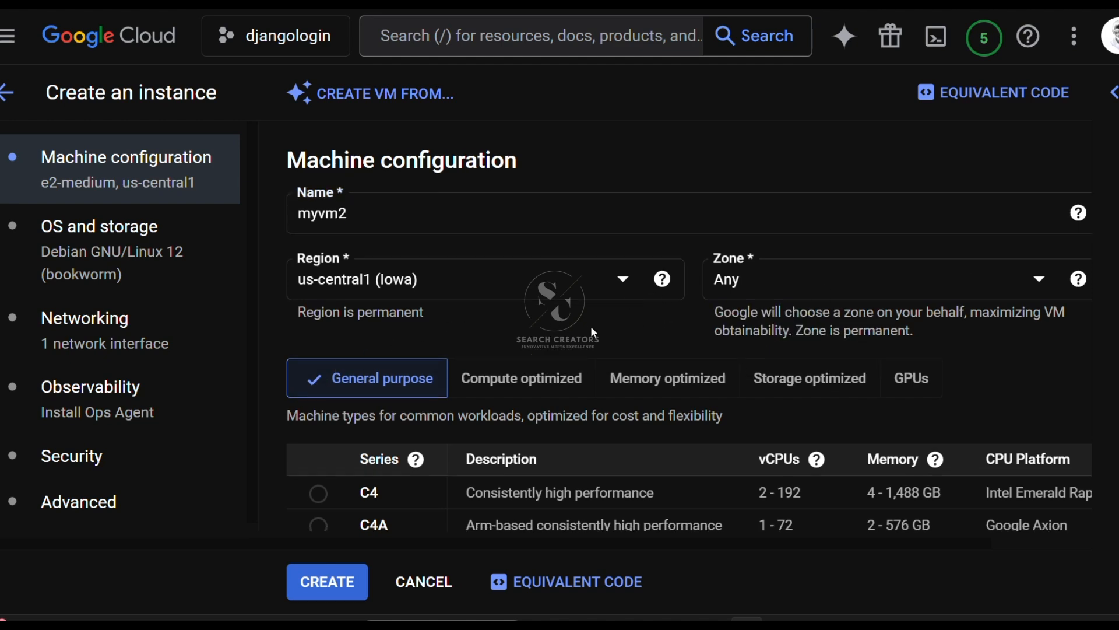
# Review the machine series table and the preset machine type in the machine configuration
pyautogui.scroll(-5, 590, 326)
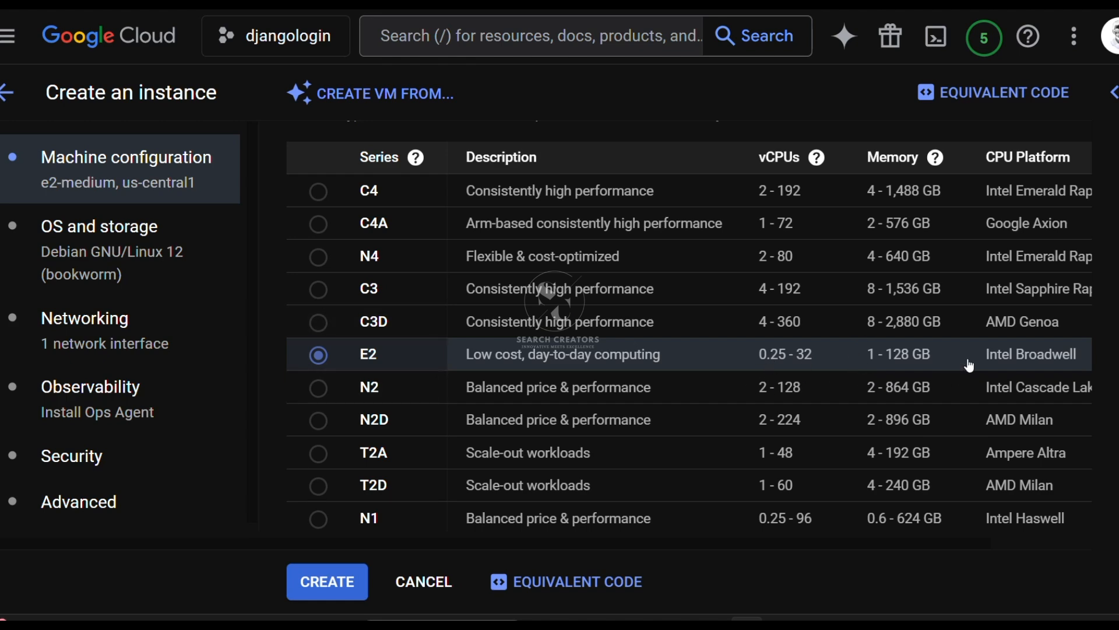
pyautogui.scroll(-5, 583, 354)
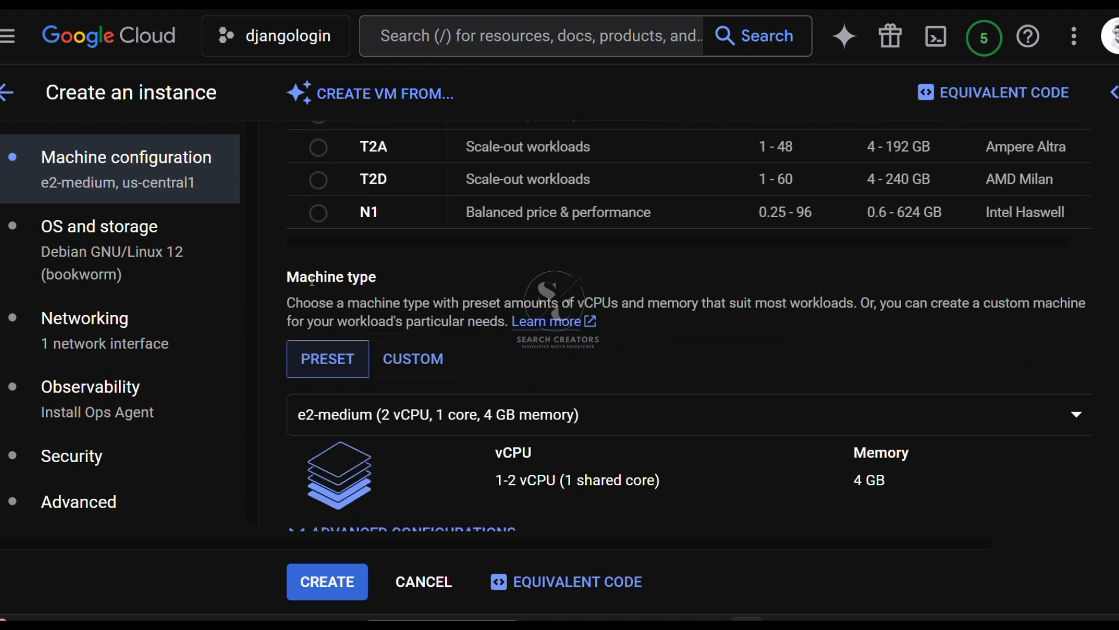
pyautogui.scroll(-1, 678, 283)
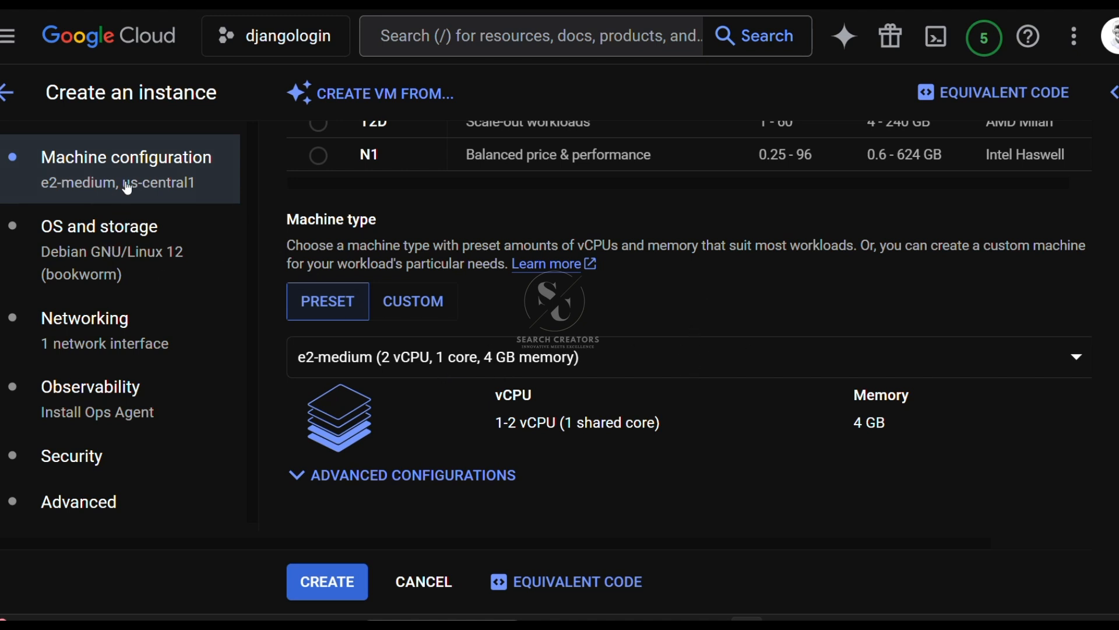
# Examine the instance's operating system and storage settings, including disk type, size, snapshot schedule, license type and image
pyautogui.click(114, 252)
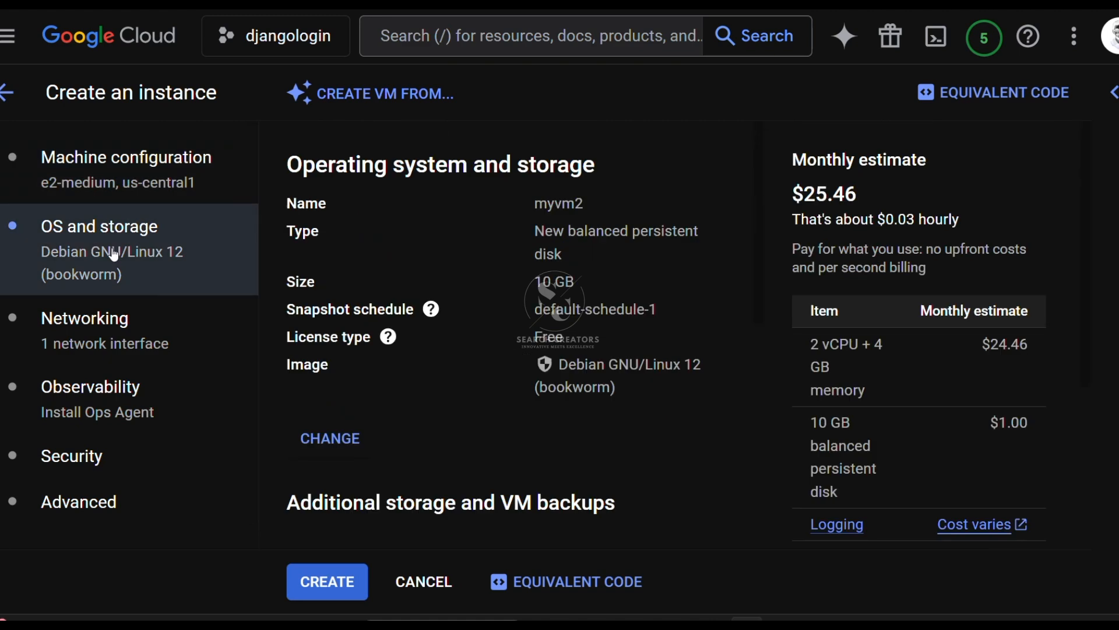
pyautogui.moveTo(289, 168); pyautogui.dragTo(612, 164)
pyautogui.click(613, 163)
pyautogui.moveTo(289, 203); pyautogui.dragTo(594, 204)
pyautogui.click(595, 204)
pyautogui.moveTo(532, 226); pyautogui.dragTo(756, 245)
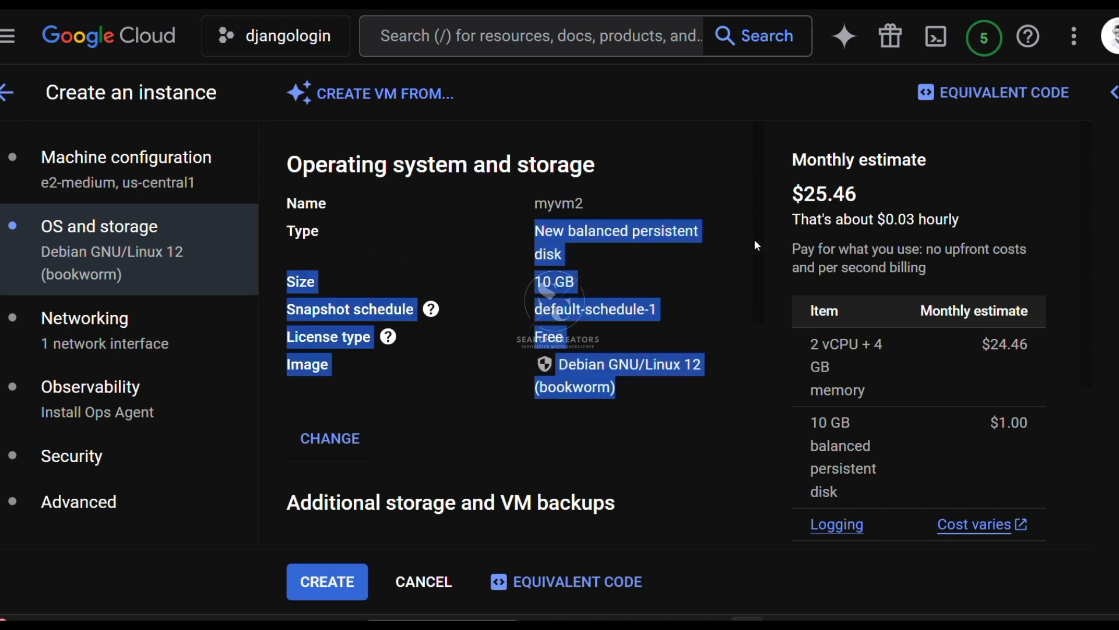
pyautogui.click(538, 284)
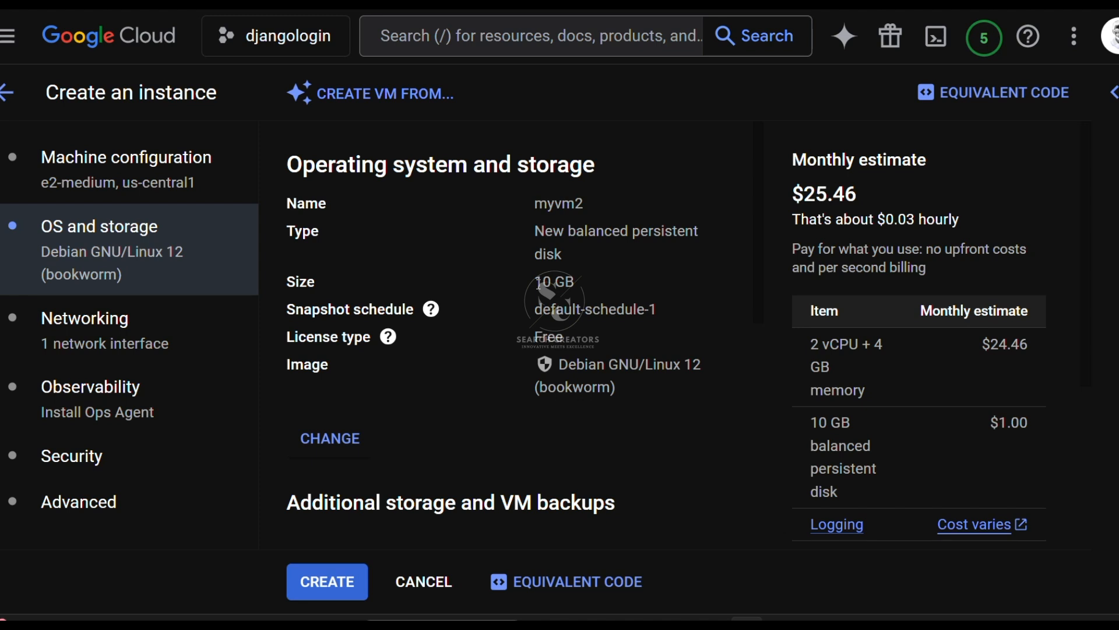
pyautogui.moveTo(538, 284); pyautogui.dragTo(580, 288)
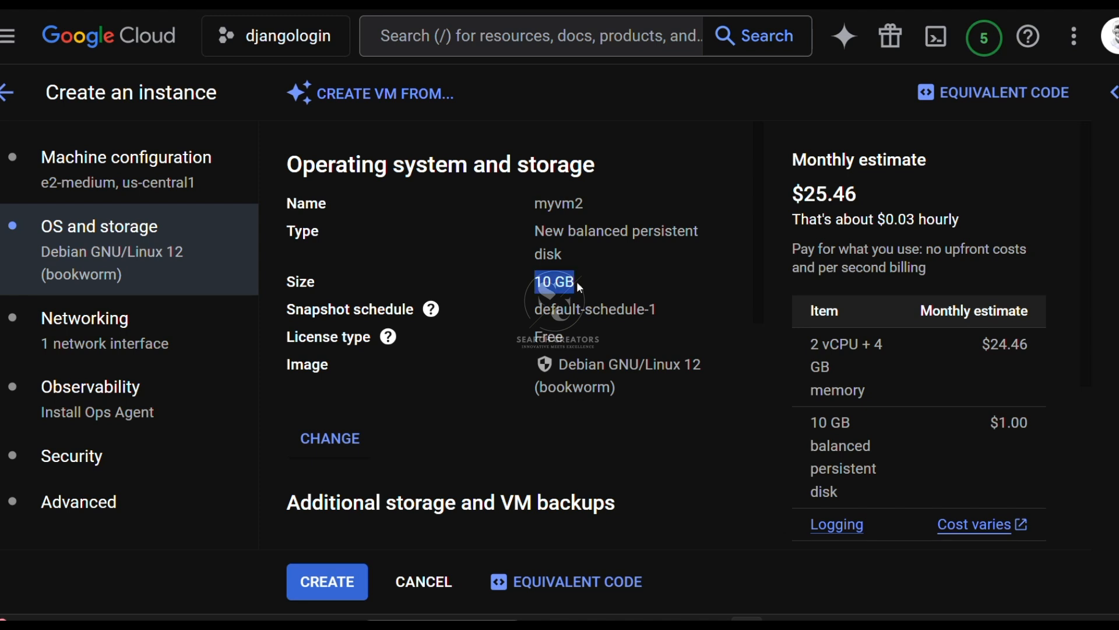
pyautogui.click(588, 282)
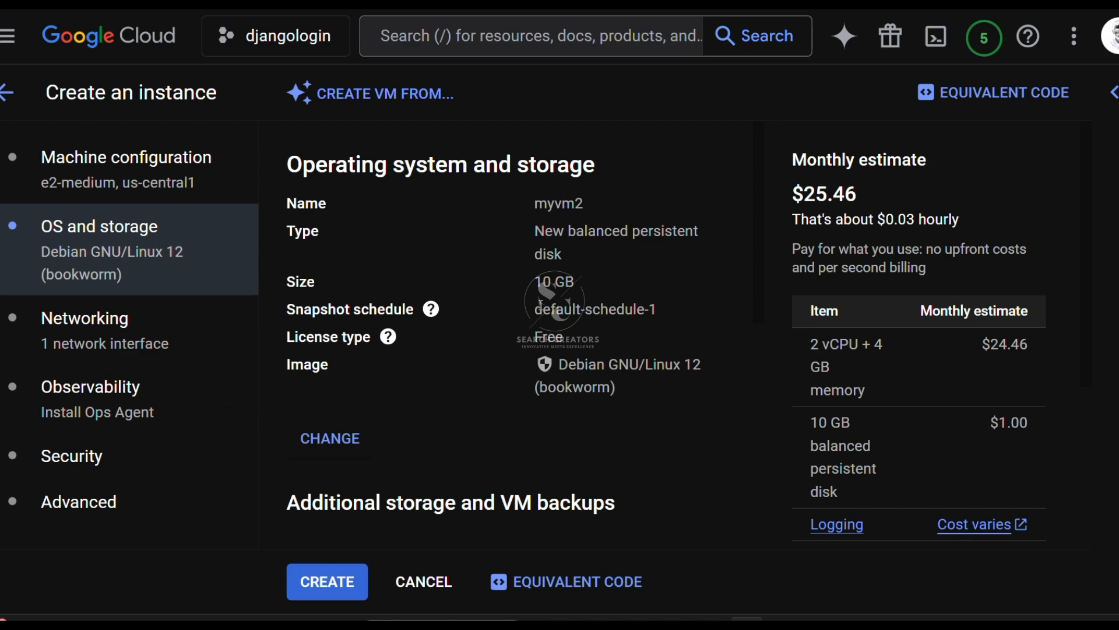
pyautogui.moveTo(527, 309); pyautogui.dragTo(384, 339)
pyautogui.click(380, 338)
pyautogui.moveTo(534, 338); pyautogui.dragTo(623, 345)
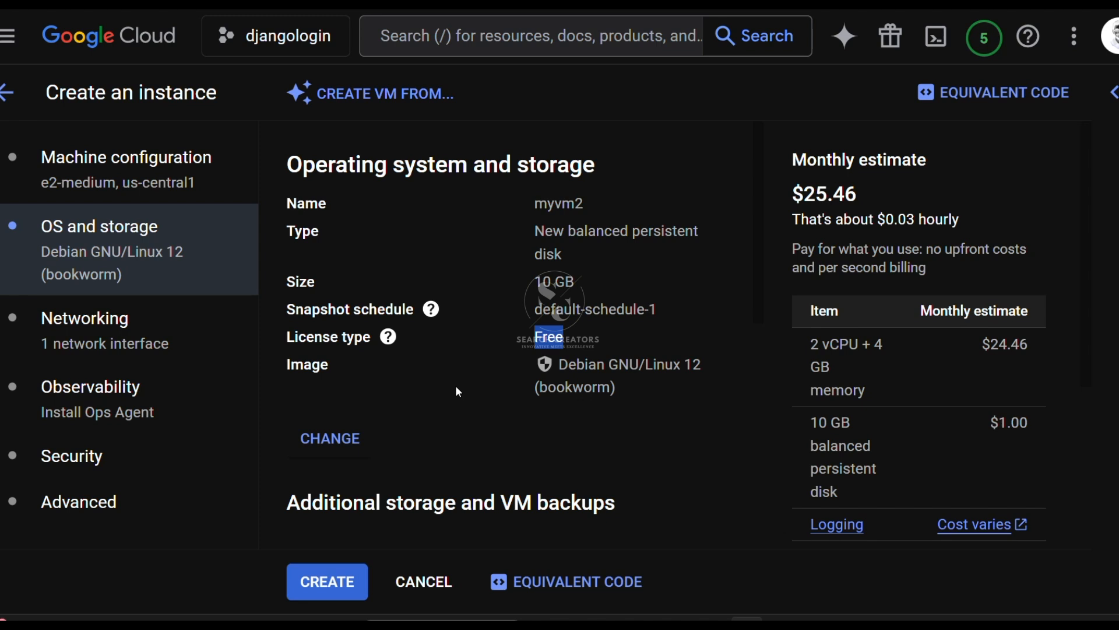
pyautogui.click(457, 388)
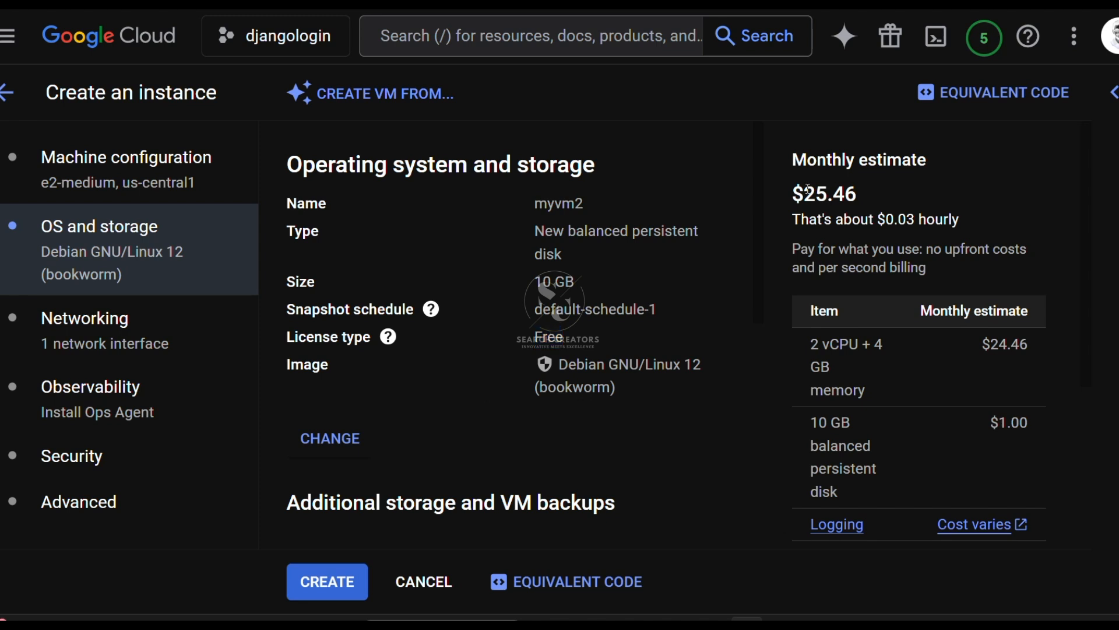
# Check the monthly cost estimate and its itemised breakdown, along with the backup plan and container options
pyautogui.moveTo(807, 188); pyautogui.dragTo(875, 188)
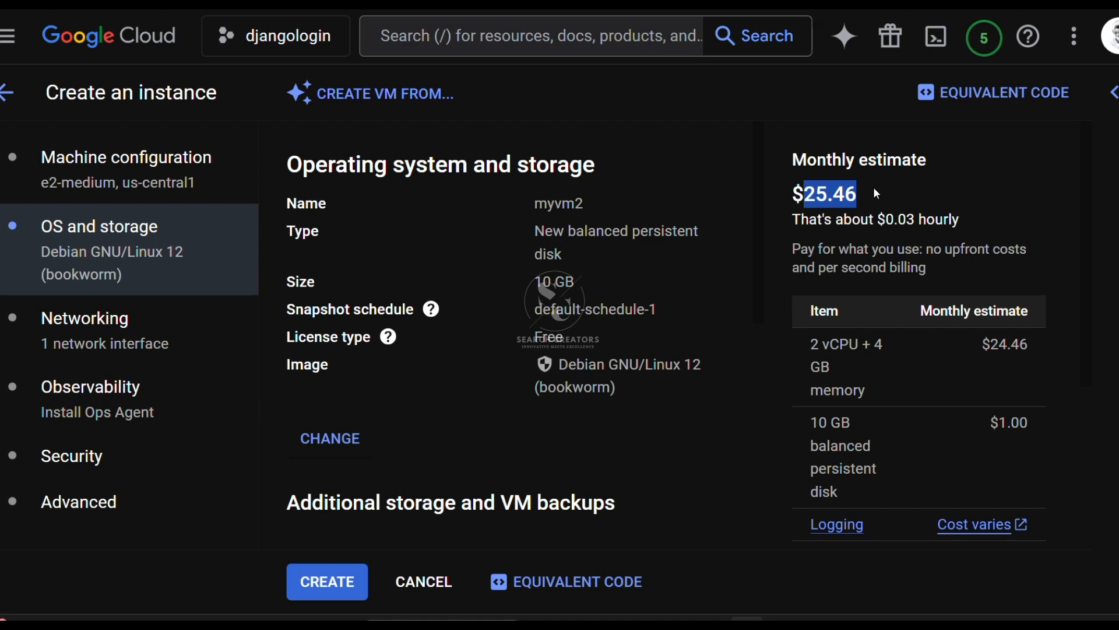
pyautogui.scroll(-5, 663, 404)
pyautogui.scroll(-4, 664, 404)
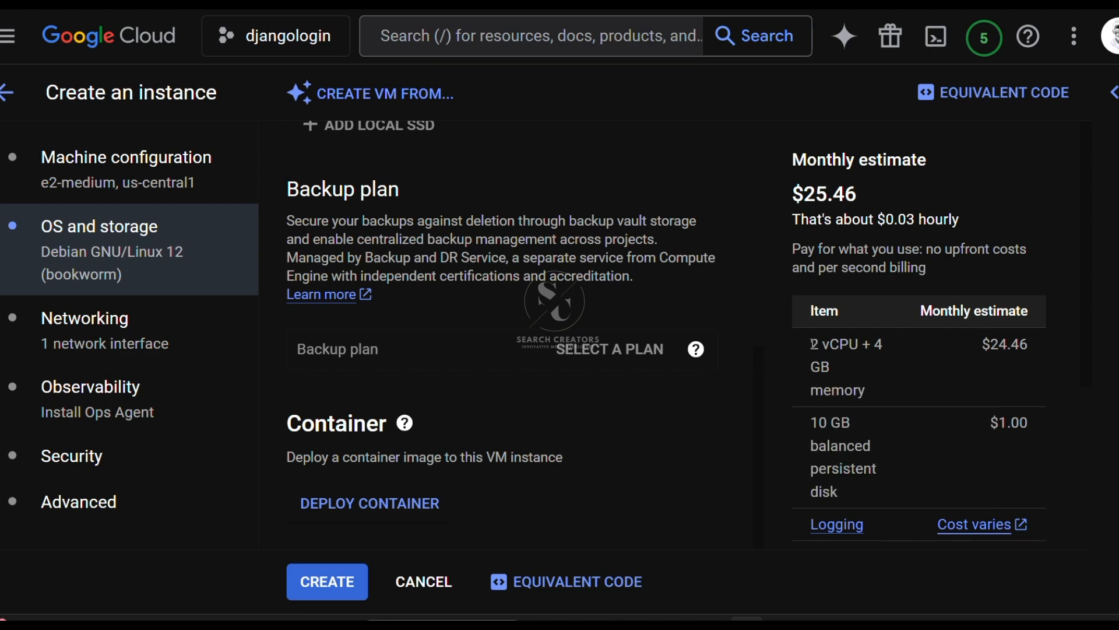
pyautogui.moveTo(812, 343); pyautogui.dragTo(858, 344)
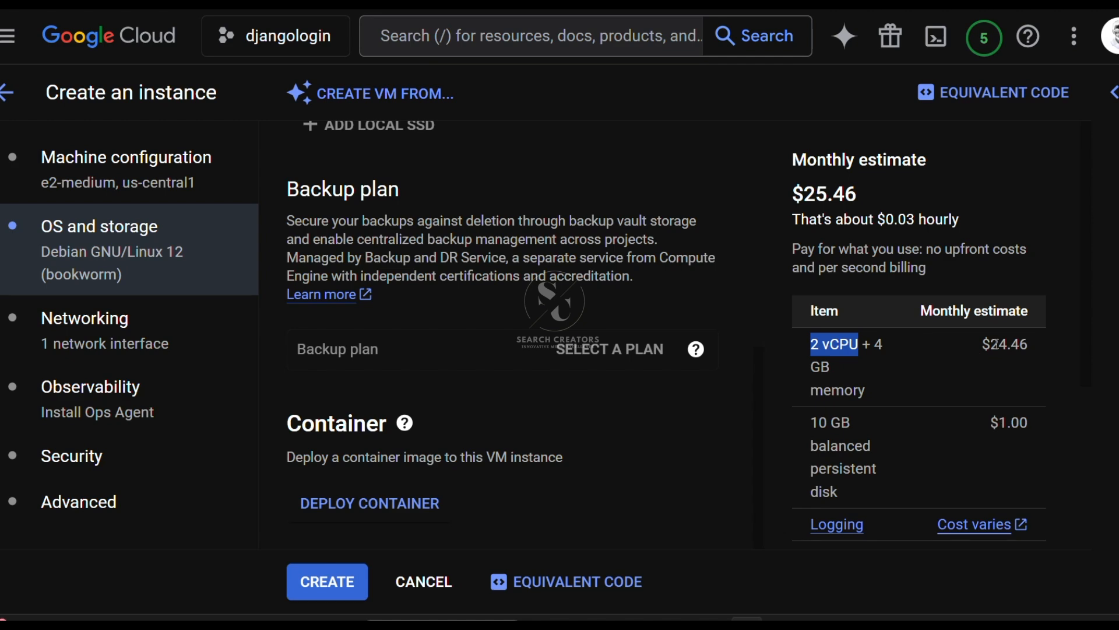
pyautogui.scroll(-2, 843, 417)
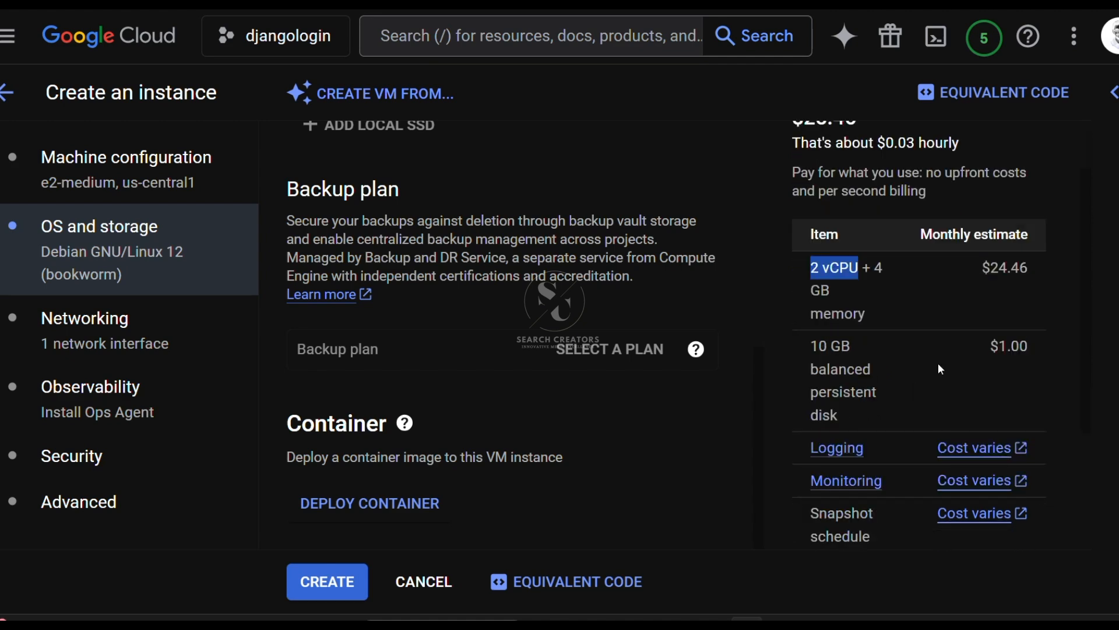
pyautogui.scroll(-4, 940, 369)
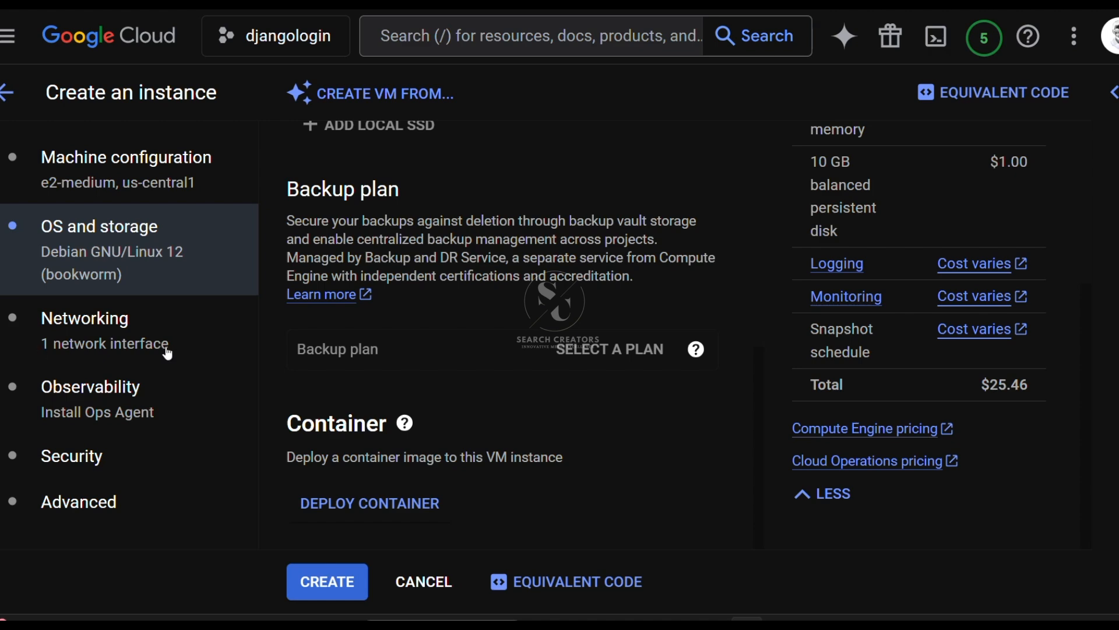
# Review the instance's networking settings, from firewall rules and hostname to network bandwidth and network interfaces
pyautogui.click(111, 327)
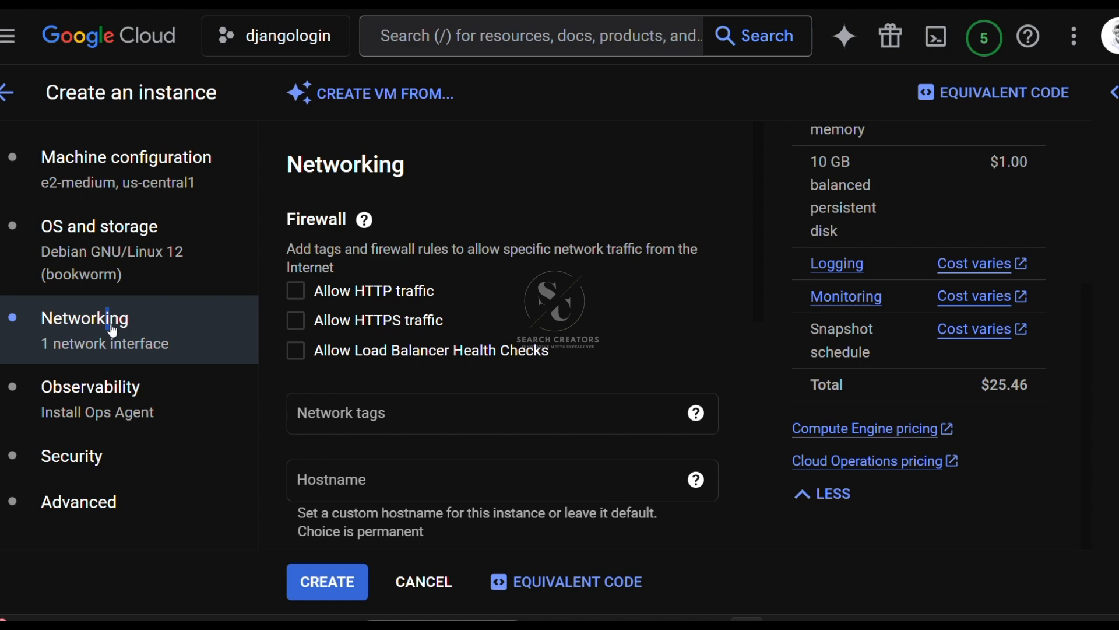
pyautogui.scroll(-5, 660, 299)
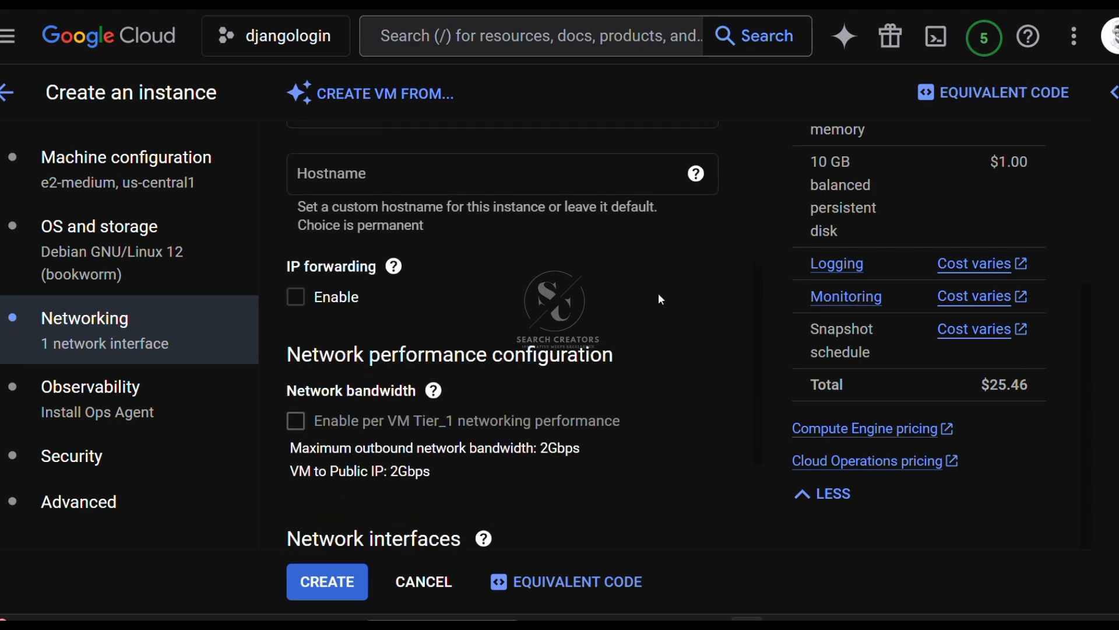
pyautogui.scroll(-1, 660, 299)
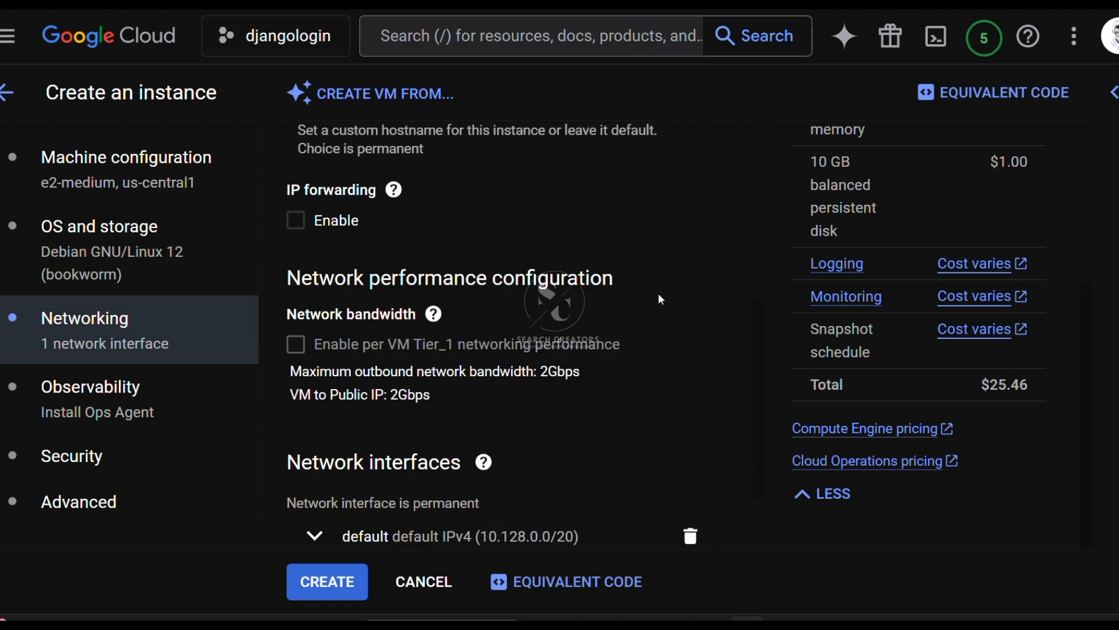
pyautogui.scroll(-2, 661, 299)
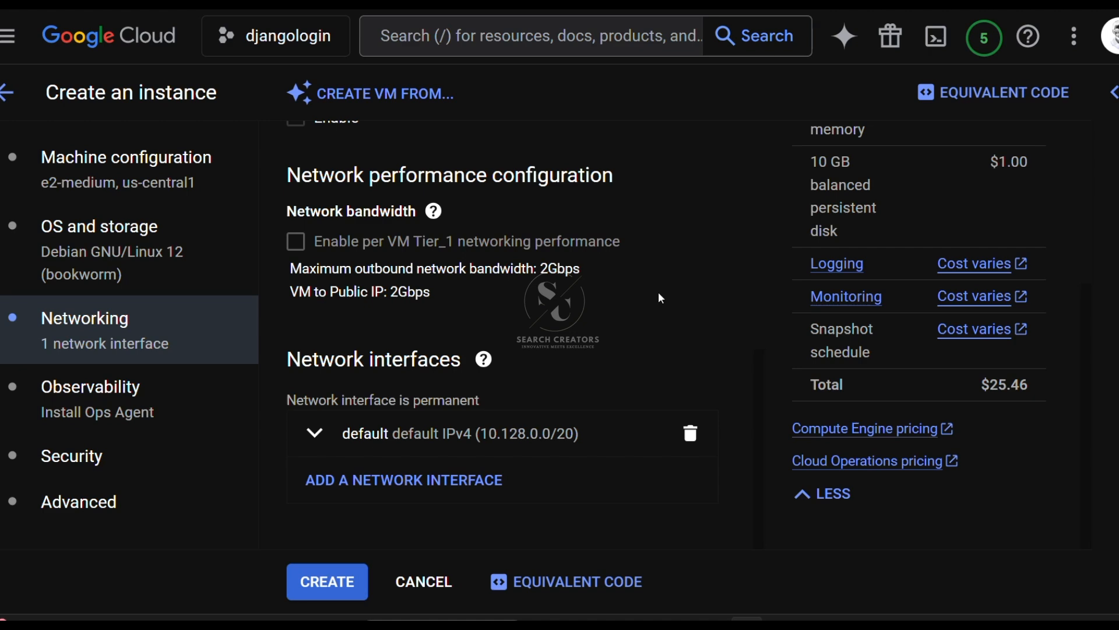
pyautogui.scroll(7, 660, 299)
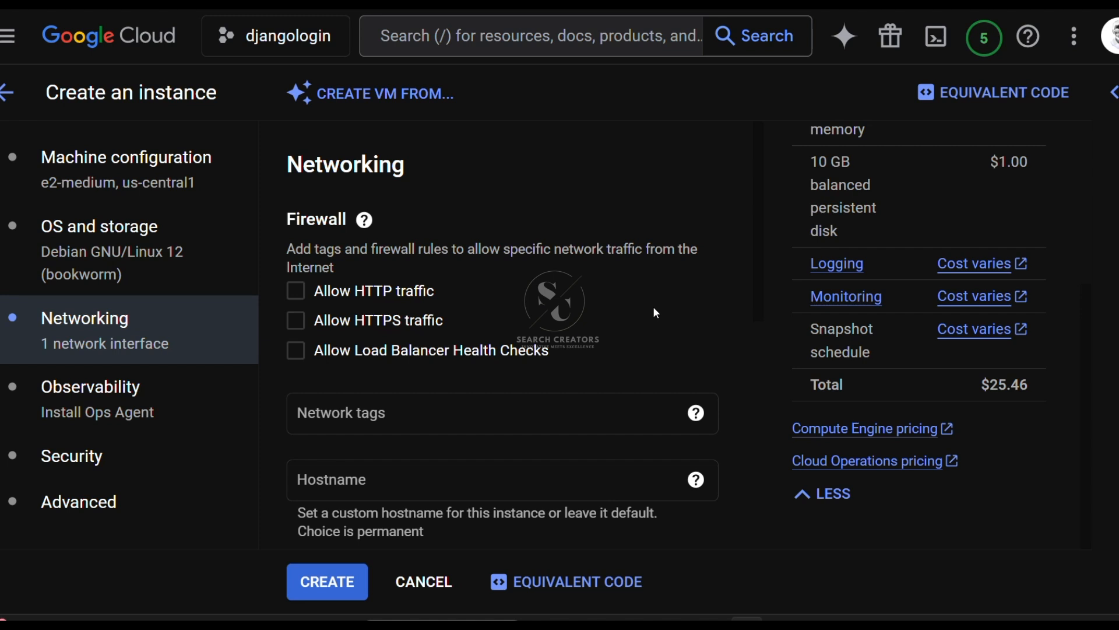
pyautogui.scroll(-3, 655, 306)
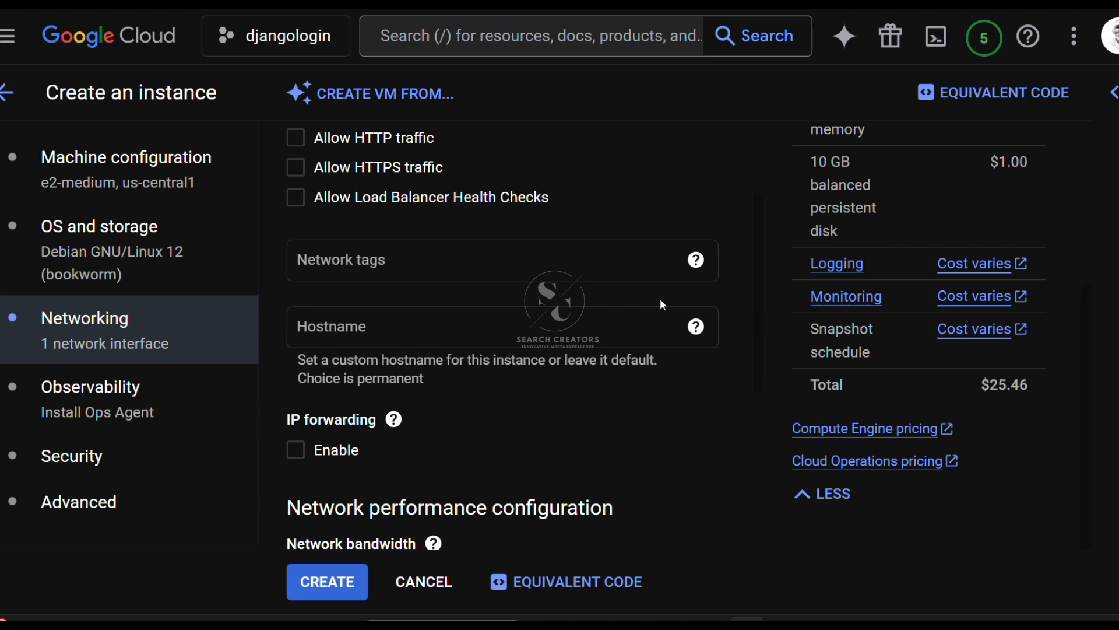
pyautogui.scroll(-5, 676, 345)
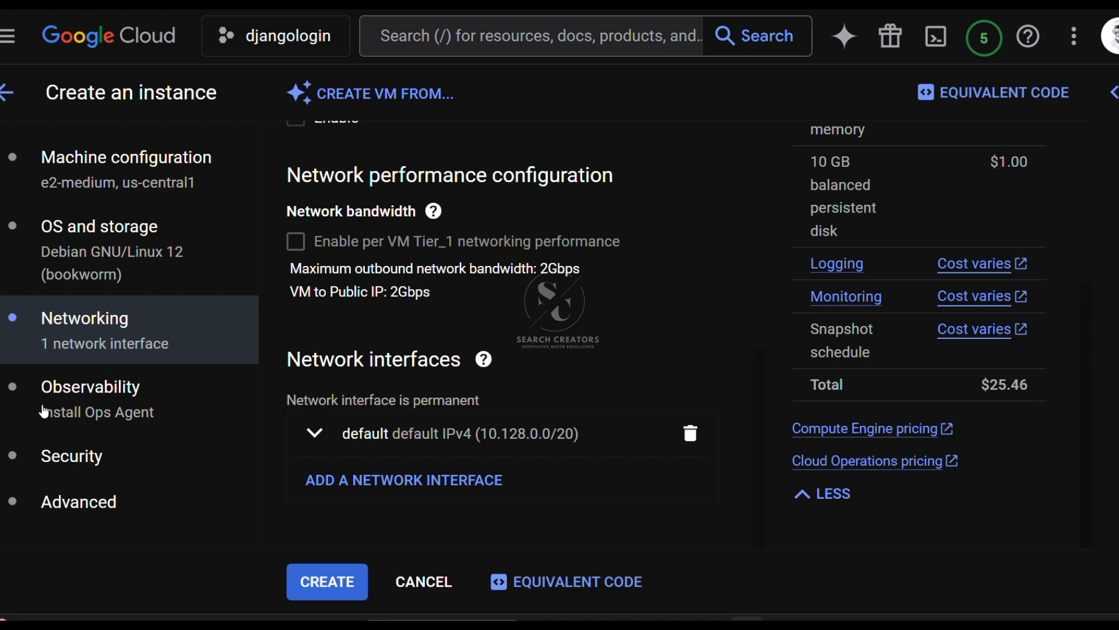
# Review the instance's observability options and its security settings, from service account and access scopes to Shielded VM and VM access
pyautogui.click(114, 408)
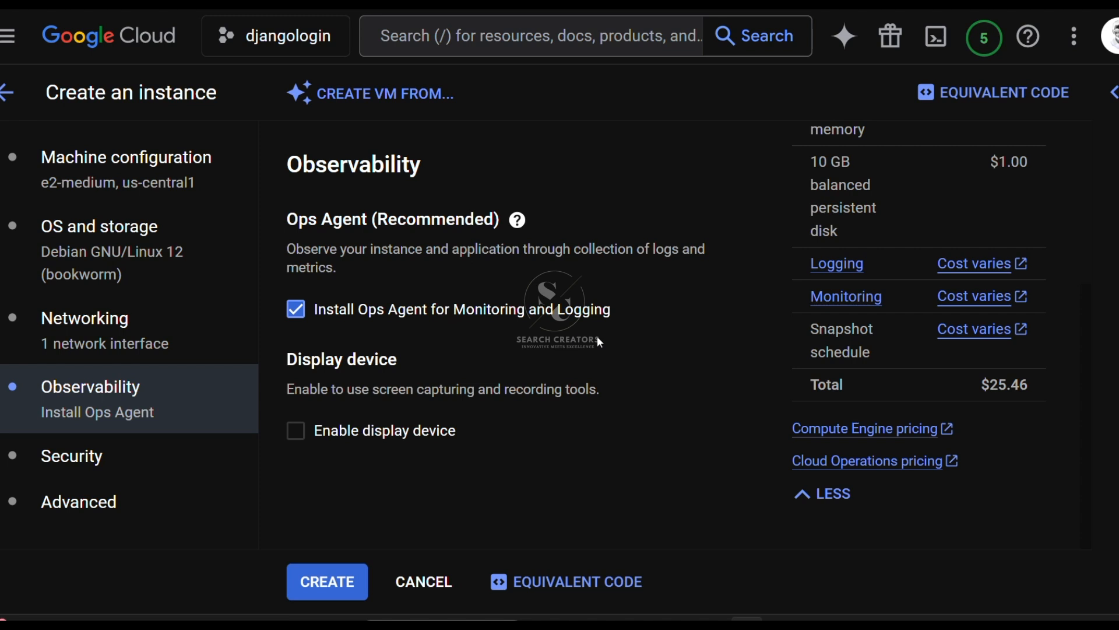
pyautogui.click(75, 465)
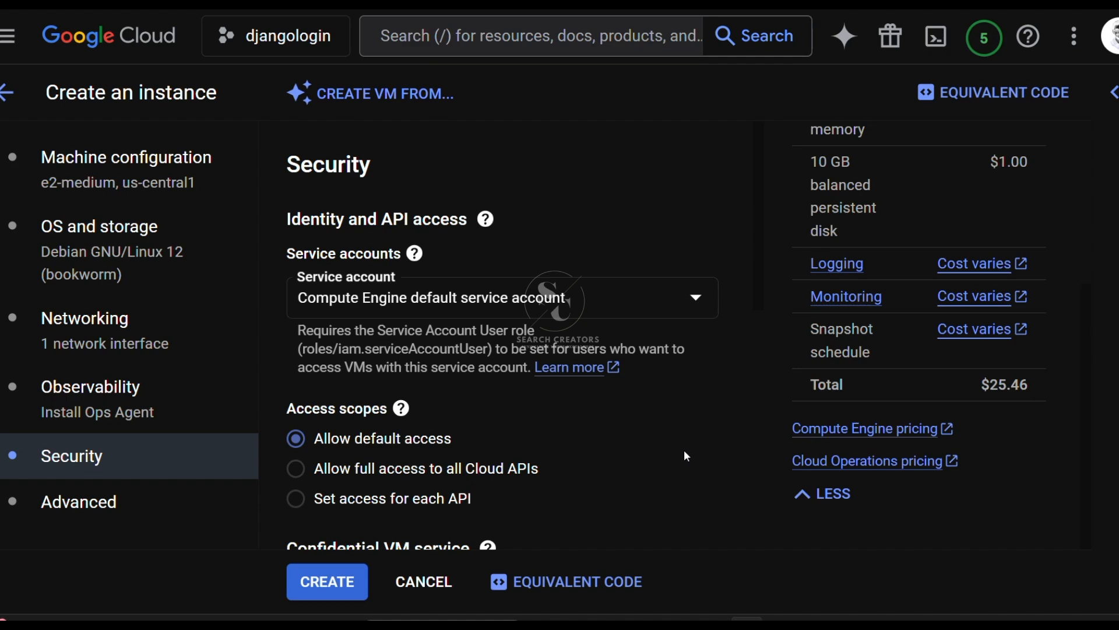
pyautogui.scroll(-1, 685, 451)
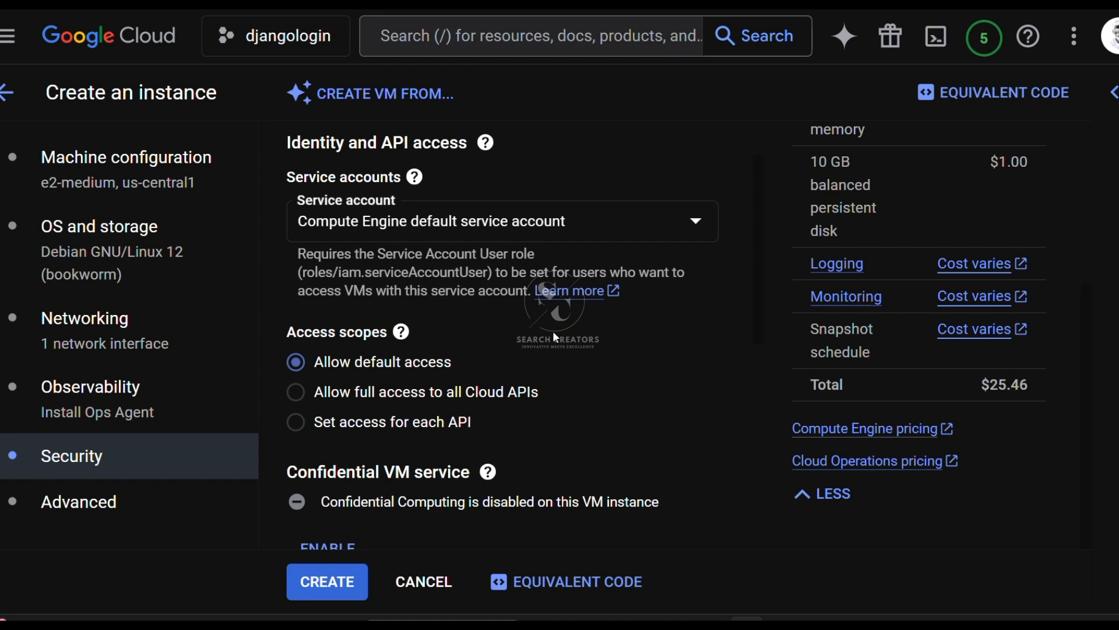
pyautogui.scroll(-2, 576, 351)
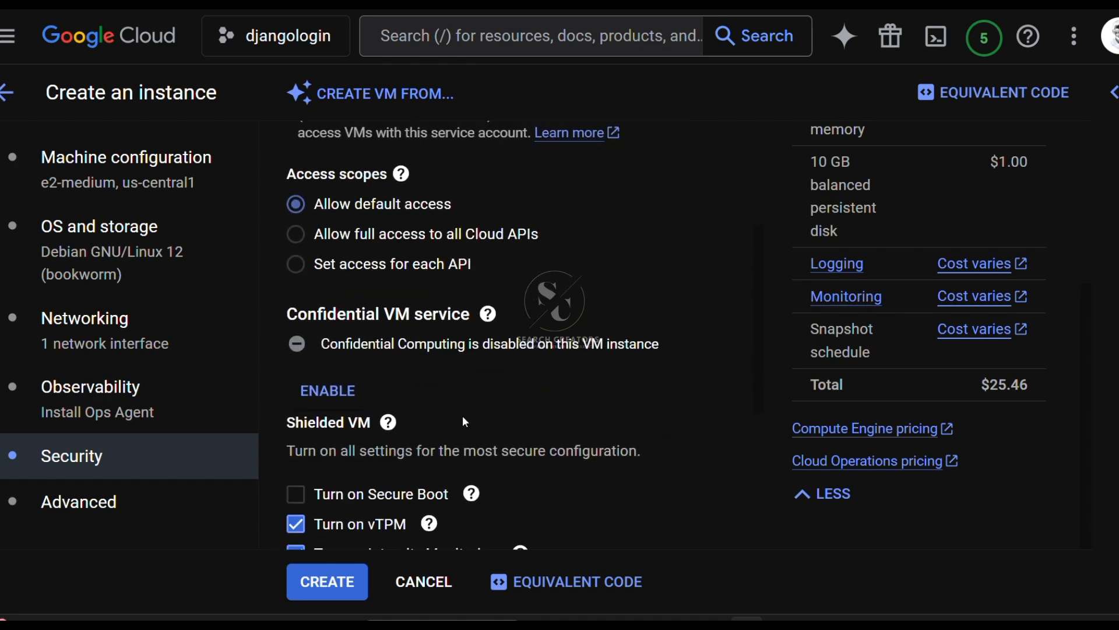
pyautogui.scroll(-2, 465, 421)
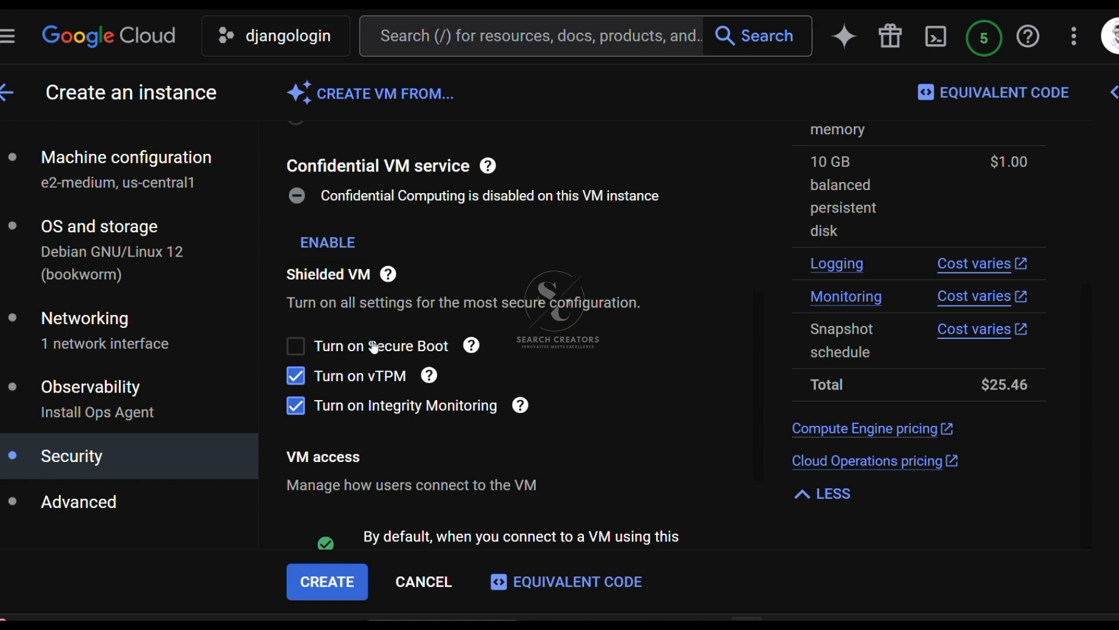
pyautogui.scroll(-2, 592, 375)
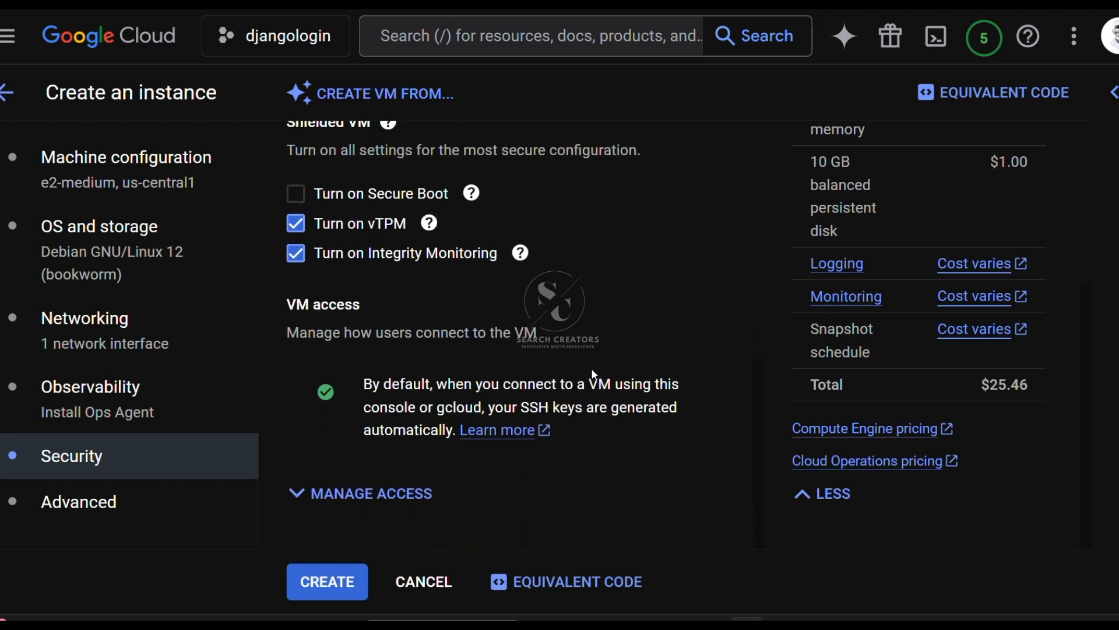
# Review the advanced settings, from deletion protection to the provisioning model and CMEK revocation policy, and create the instance
pyautogui.click(79, 499)
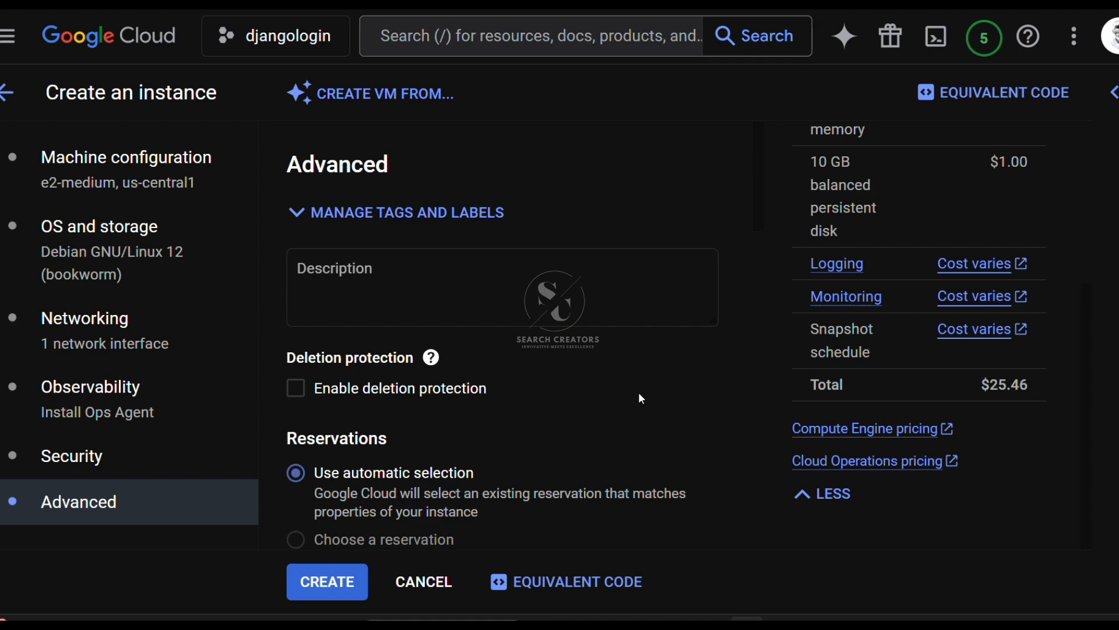
pyautogui.scroll(-3, 640, 399)
pyautogui.scroll(-4, 640, 398)
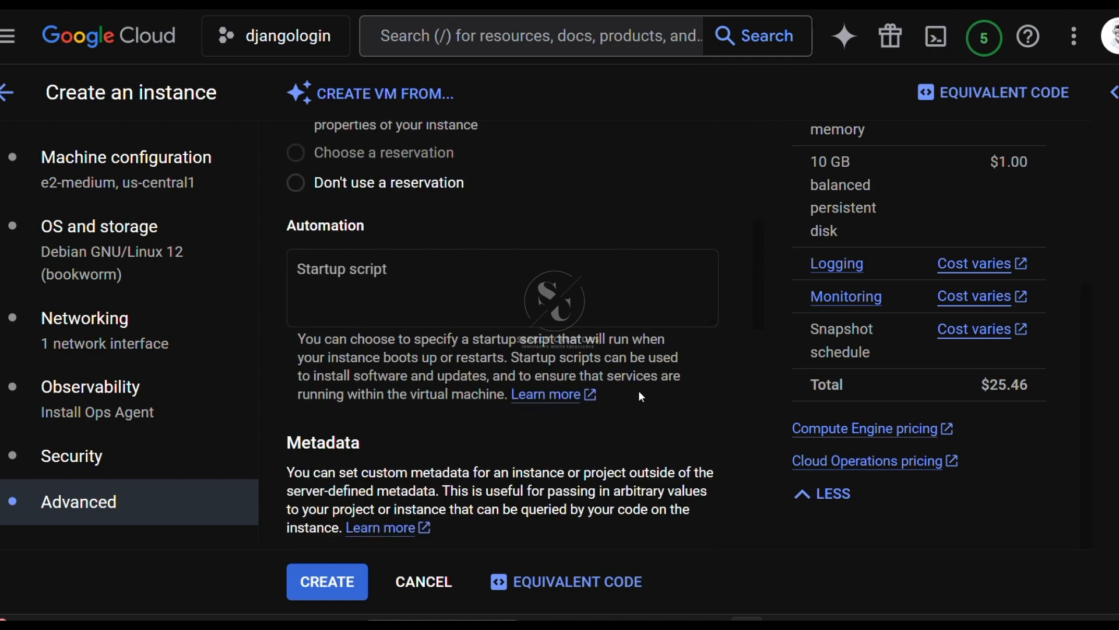
pyautogui.scroll(-5, 641, 397)
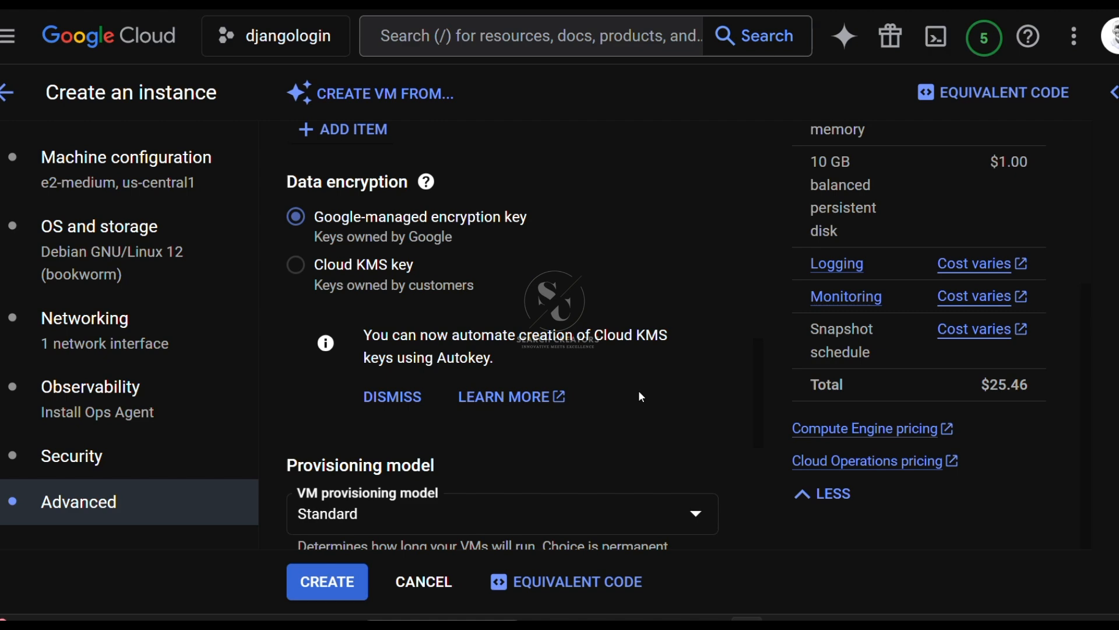
pyautogui.scroll(-4, 642, 397)
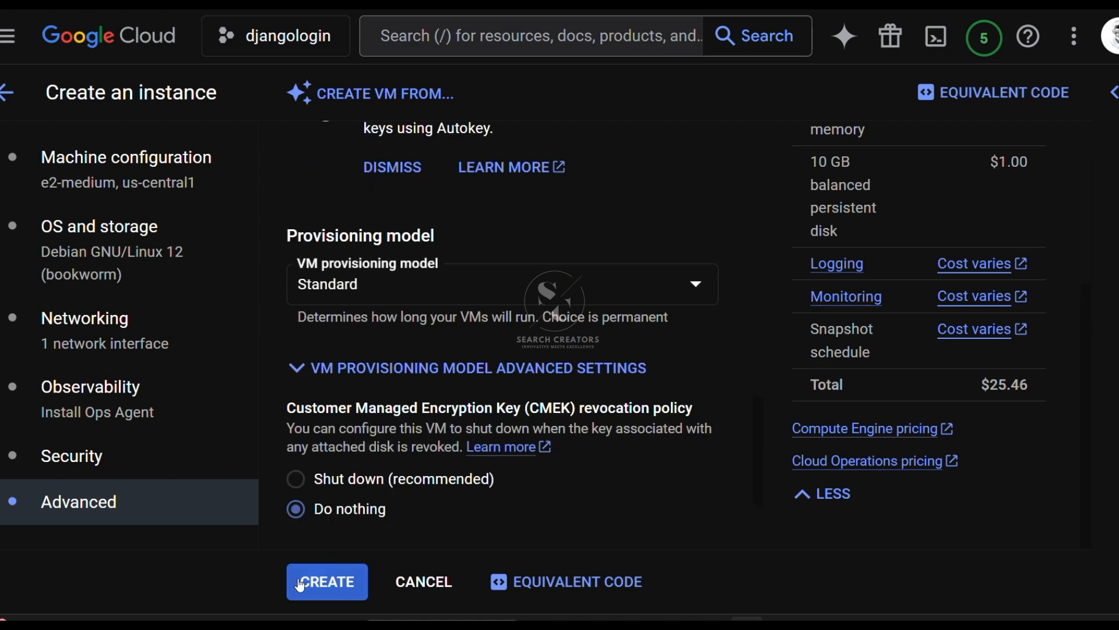
pyautogui.click(328, 582)
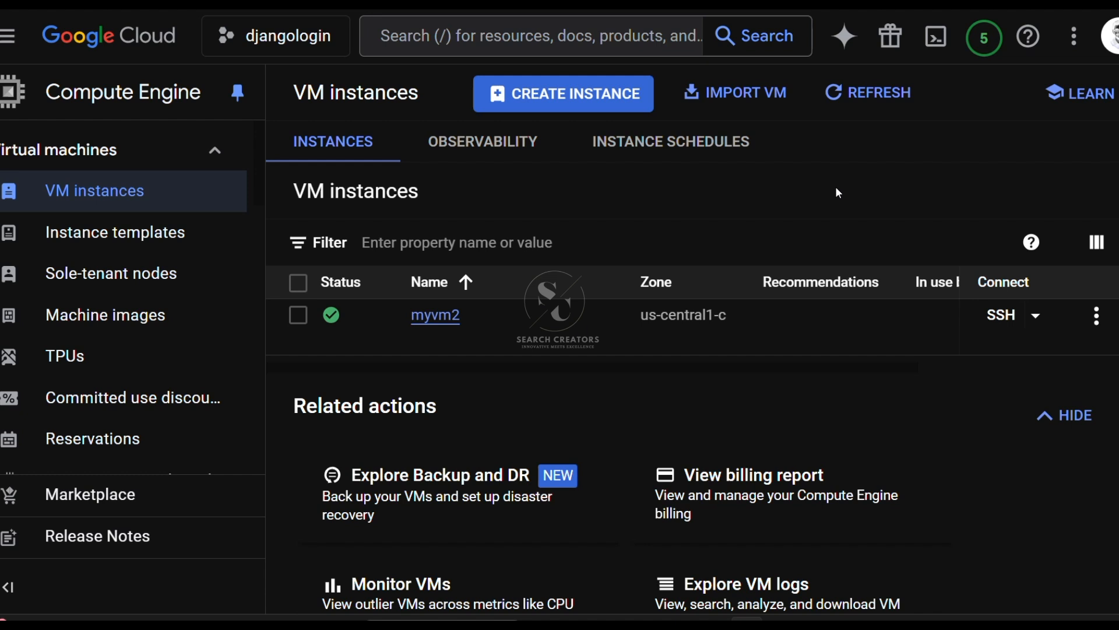
# Check the myvm2 row in the instance list for status, zone, internal and external IP, and the available SSH connection options
pyautogui.moveTo(330, 315)
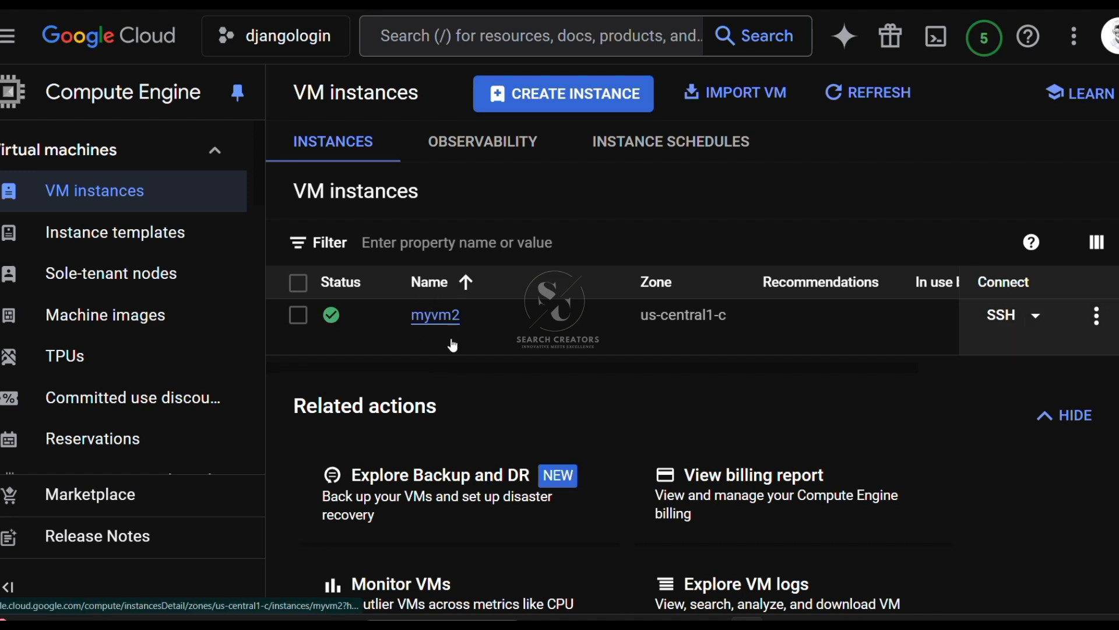
pyautogui.moveTo(449, 368); pyautogui.dragTo(587, 380)
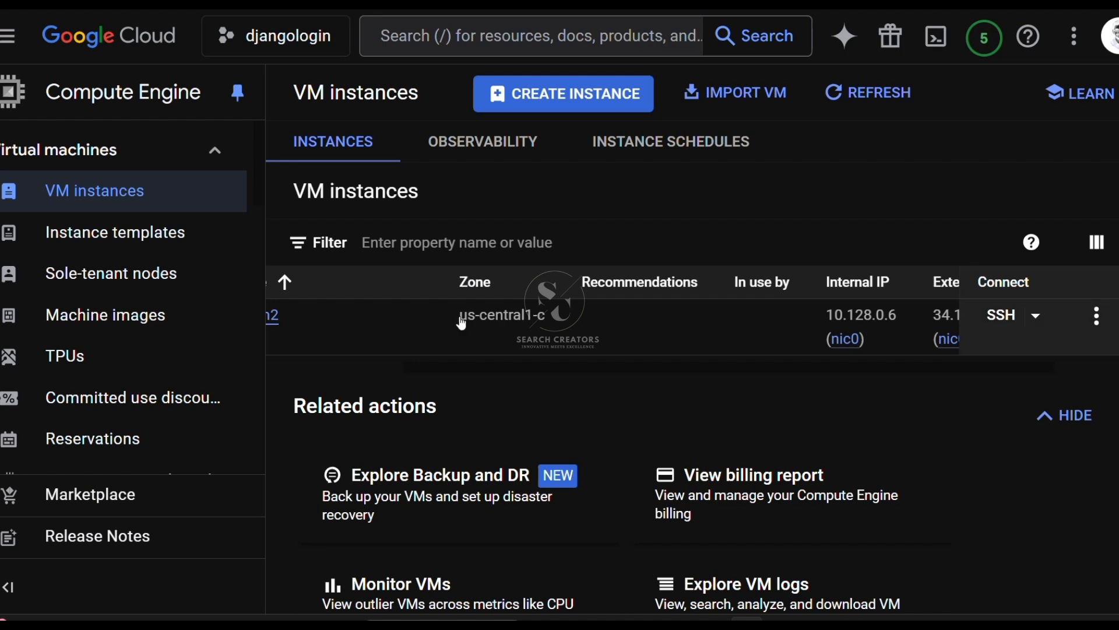
pyautogui.moveTo(508, 365); pyautogui.dragTo(624, 369)
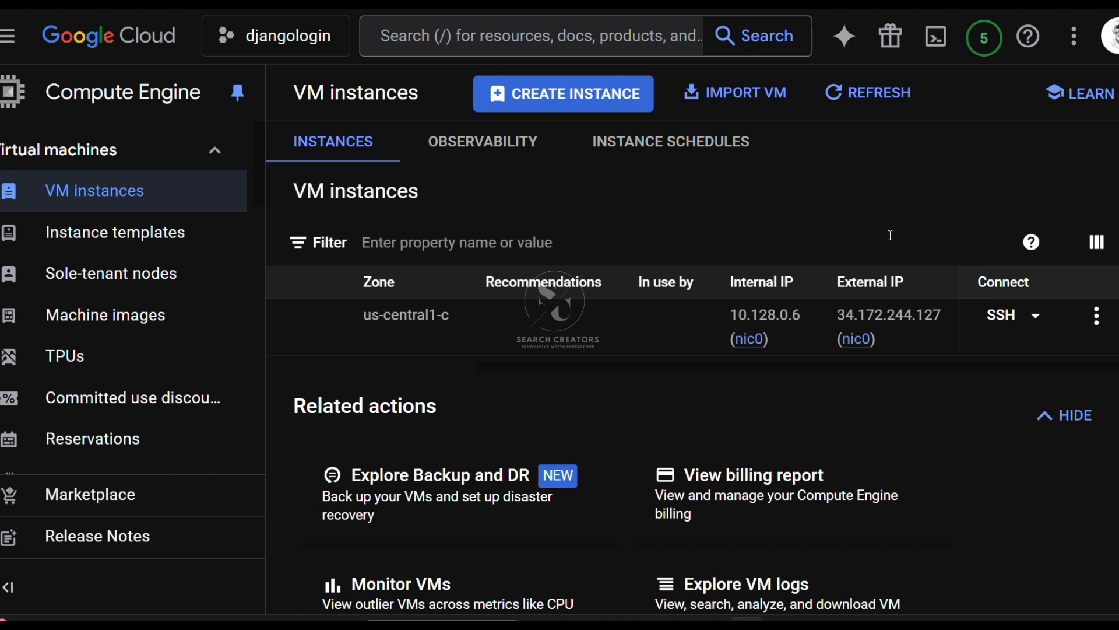
pyautogui.click(1035, 318)
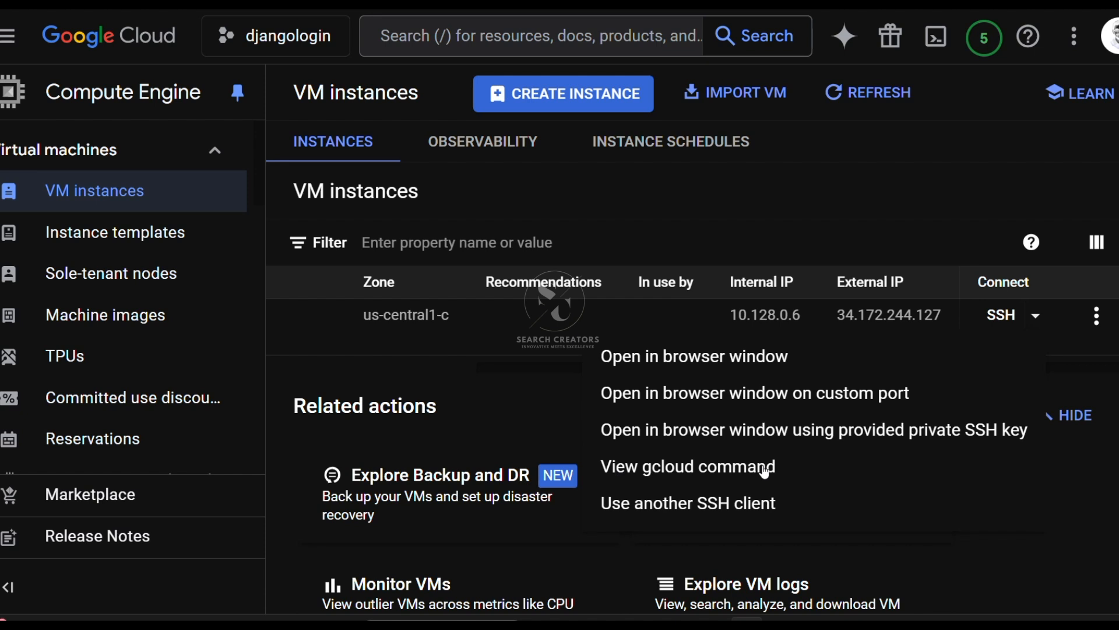
pyautogui.click(754, 198)
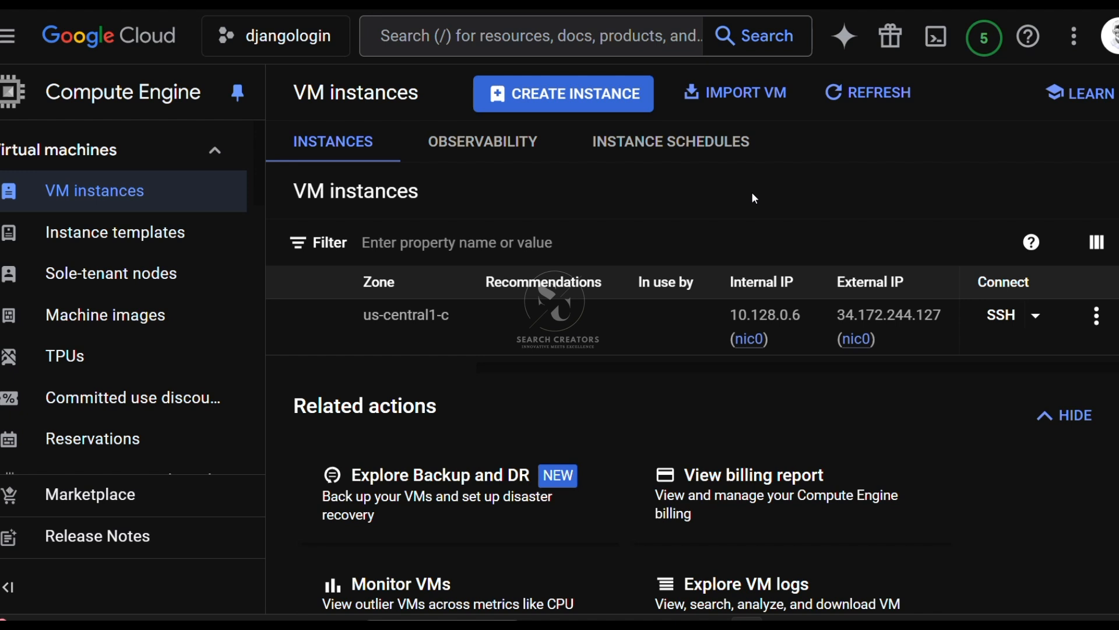
pyautogui.hscroll(-5, 669, 366)
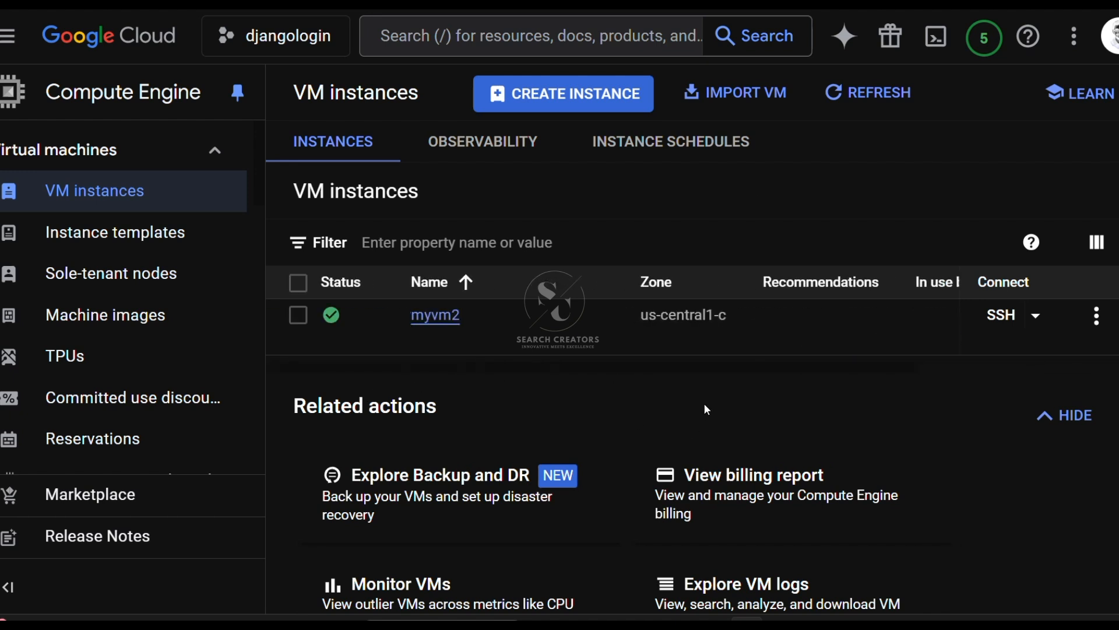
# Open Cloud Shell, enlarge its terminal and run the lscpu command
pyautogui.click(934, 40)
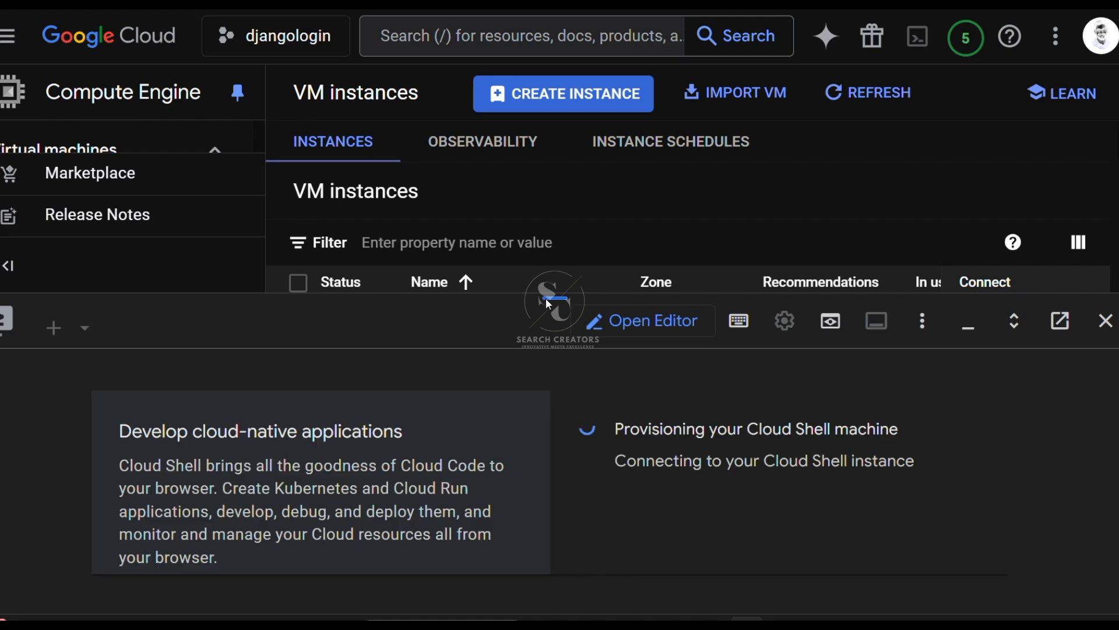
pyautogui.moveTo(548, 302); pyautogui.dragTo(549, 112)
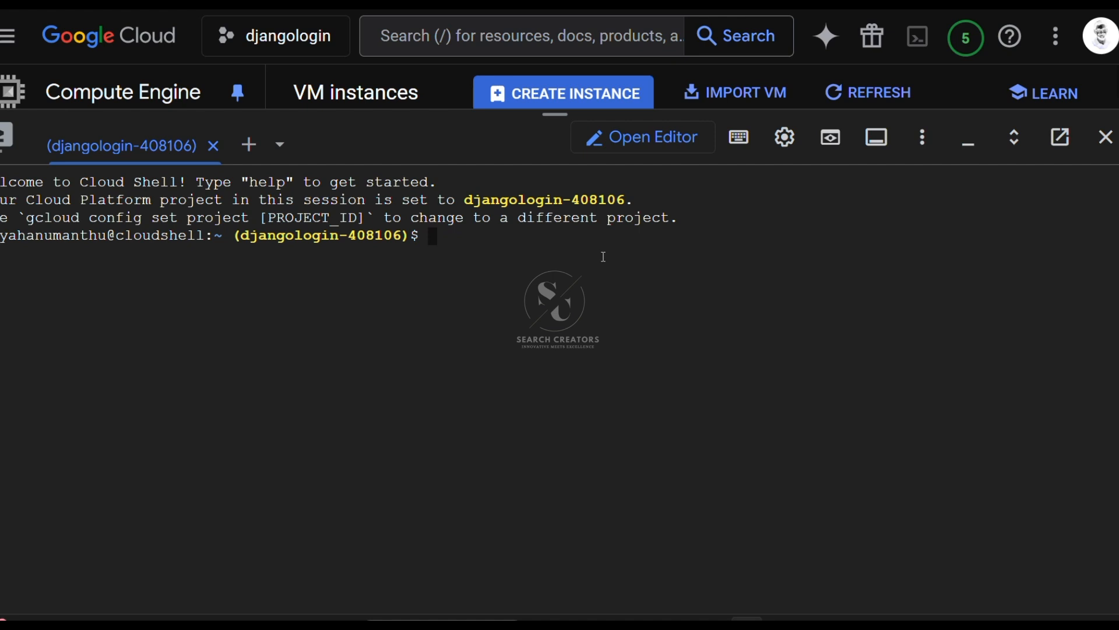
pyautogui.write('lscpu')
pyautogui.press('Return')
# Examine the lscpu output, from architecture, CPU count and vendor to virtualization, caches, NUMA nodes and vulnerabilities
pyautogui.scroll(8, 493, 359)
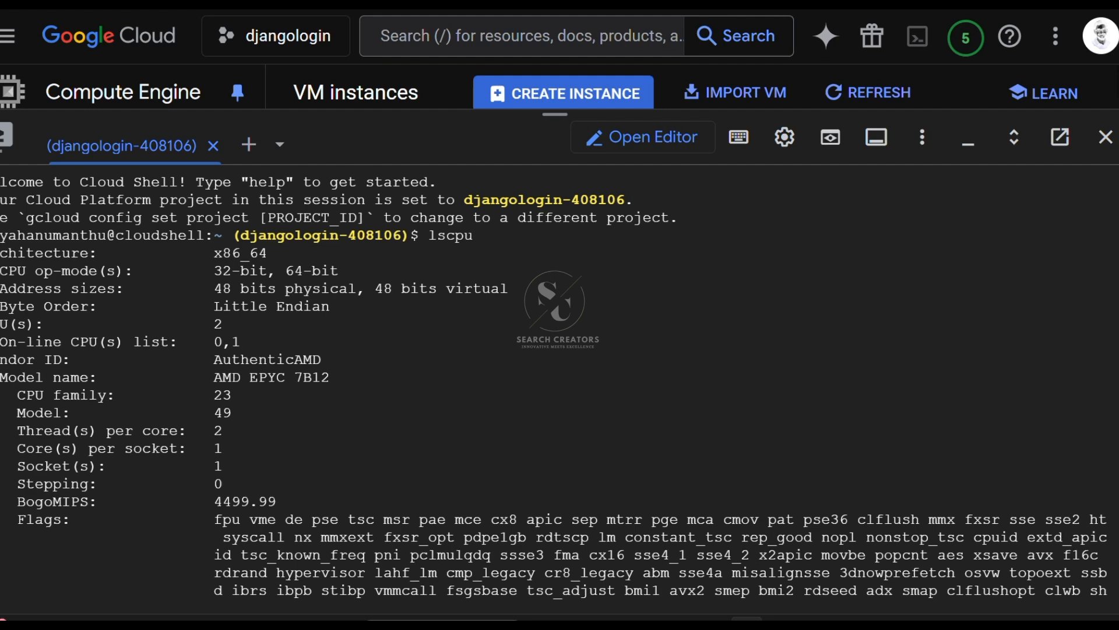
pyautogui.moveTo(1, 254); pyautogui.dragTo(35, 255)
pyautogui.moveTo(2, 324); pyautogui.dragTo(98, 325)
pyautogui.moveTo(18, 359); pyautogui.dragTo(126, 366)
pyautogui.scroll(-5, 136, 363)
pyautogui.moveTo(2, 324); pyautogui.dragTo(190, 325)
pyautogui.scroll(-3, 65, 266)
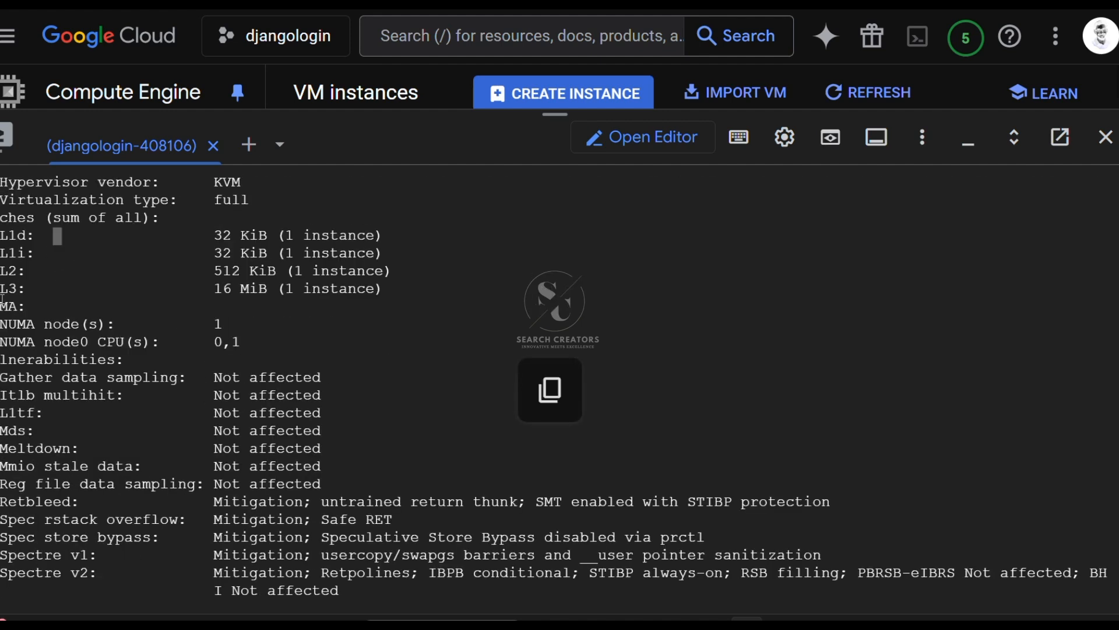
pyautogui.moveTo(2, 300); pyautogui.dragTo(52, 307)
pyautogui.moveTo(88, 358); pyautogui.dragTo(134, 373)
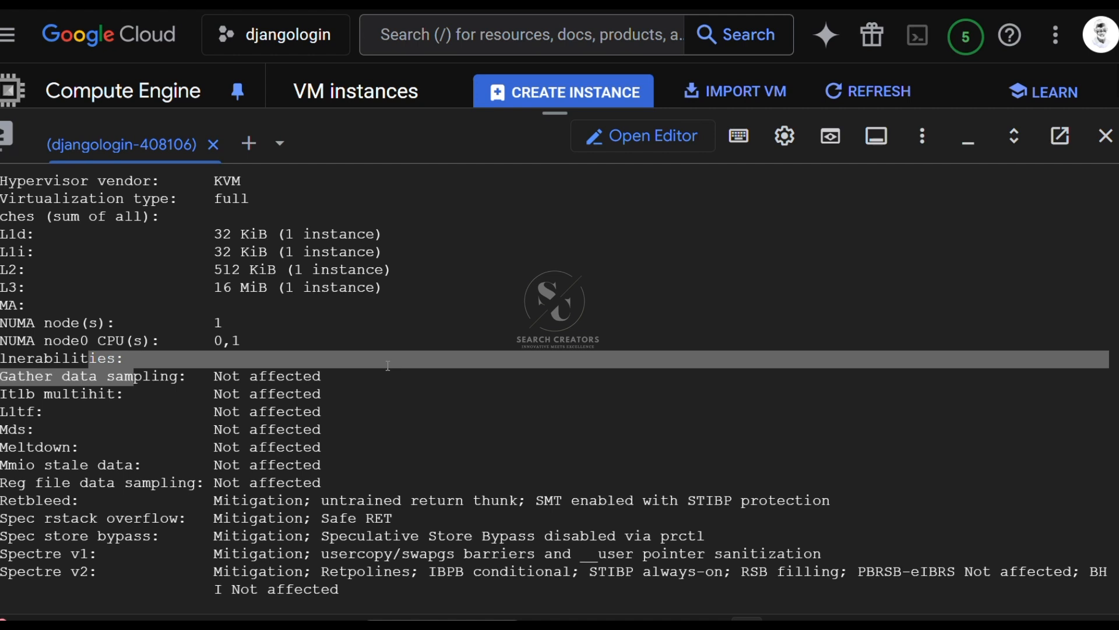
pyautogui.scroll(-1, 390, 366)
# Run free -h in the Cloud Shell terminal to list memory usage in human-readable units
pyautogui.click(537, 539)
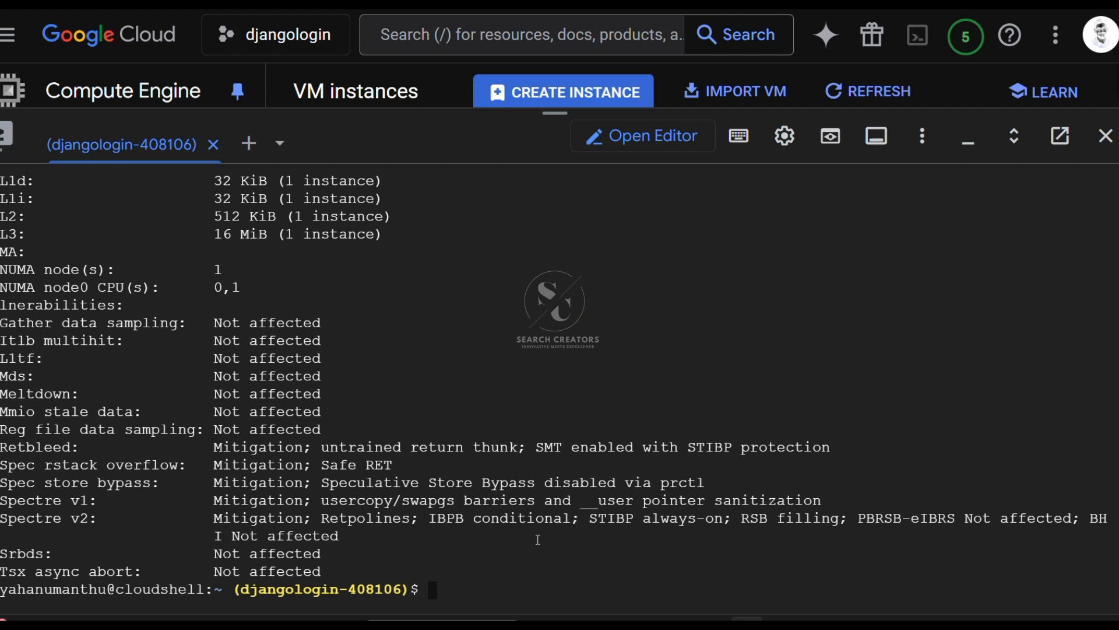
pyautogui.write('free -h')
pyautogui.press('Return')
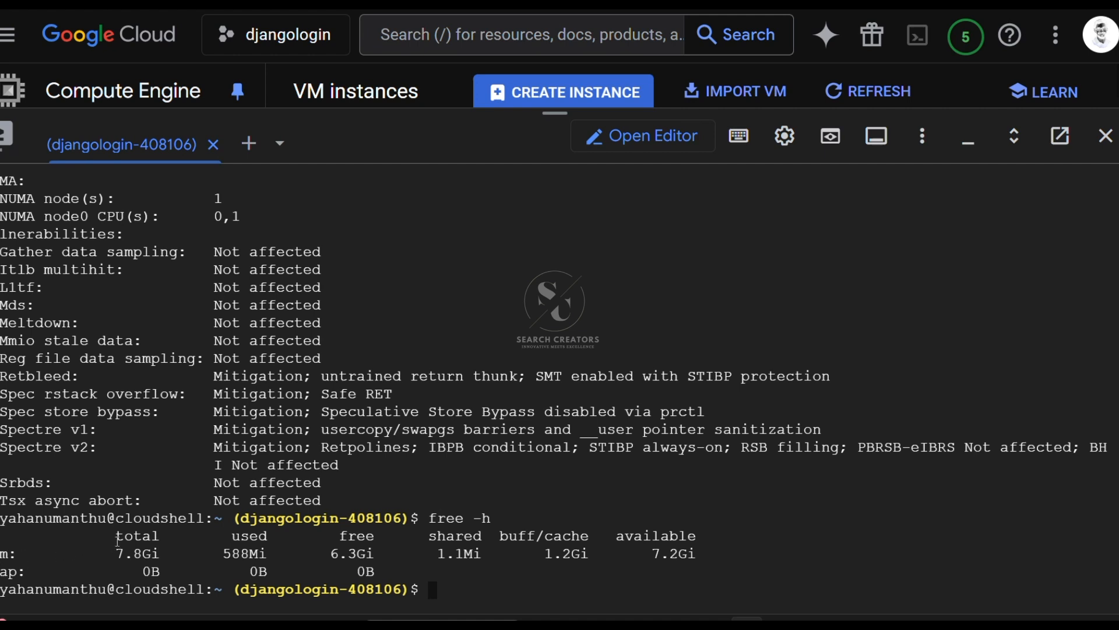
# Examine the memory table's total, used, free, shared, buff/cache and available columns, along with the swap row
pyautogui.moveTo(117, 541); pyautogui.dragTo(174, 539)
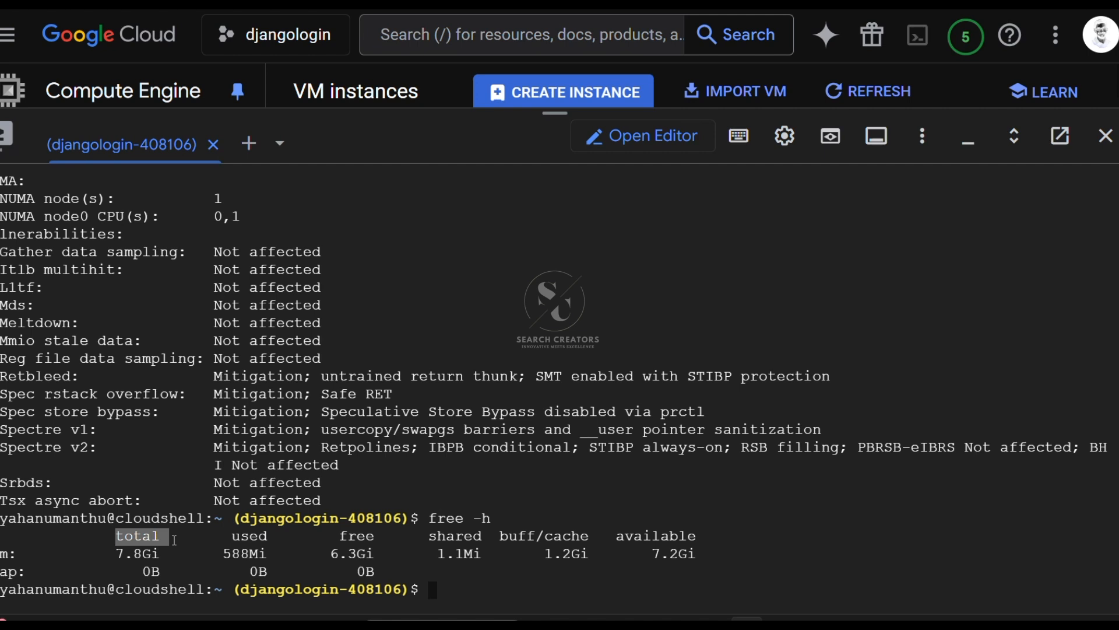
pyautogui.moveTo(116, 553); pyautogui.dragTo(163, 551)
pyautogui.moveTo(231, 536); pyautogui.dragTo(283, 540)
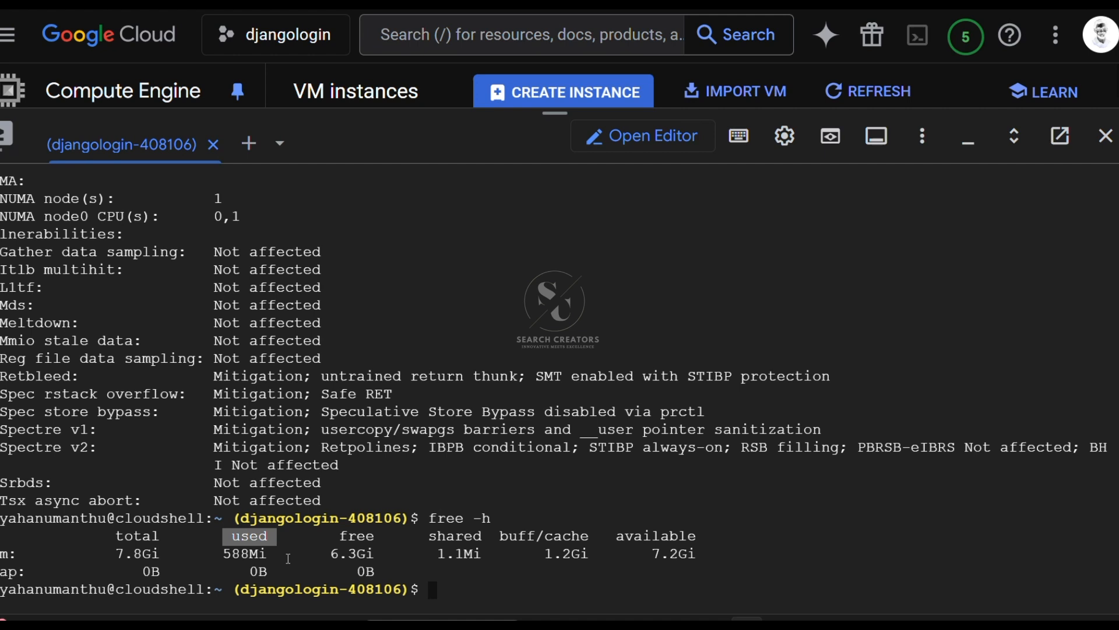
pyautogui.moveTo(331, 536); pyautogui.dragTo(519, 537)
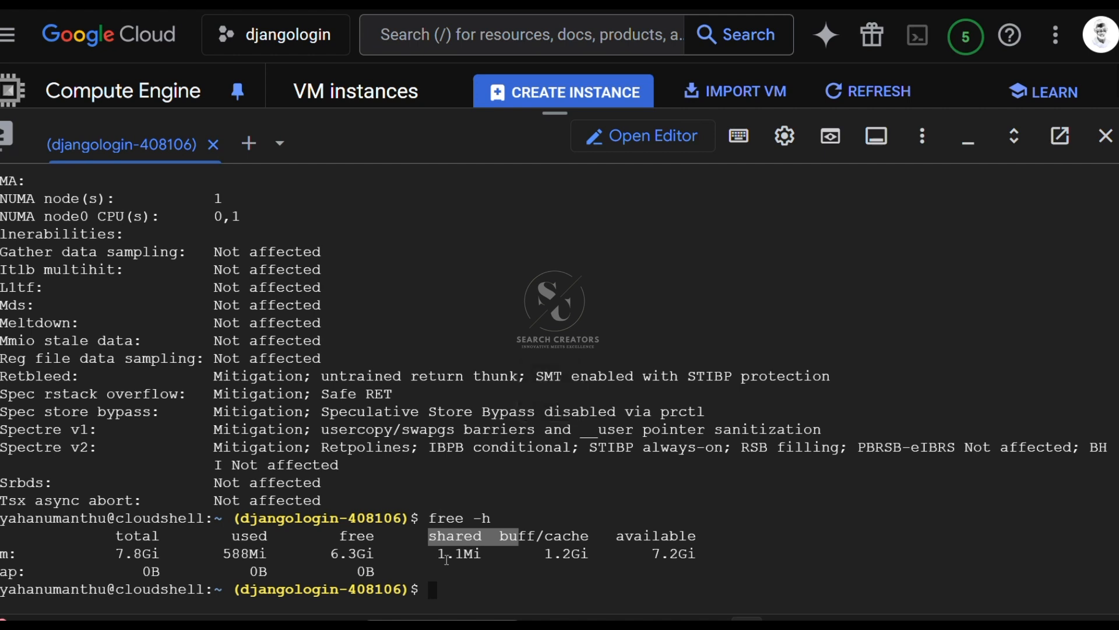
pyautogui.moveTo(436, 554); pyautogui.dragTo(696, 555)
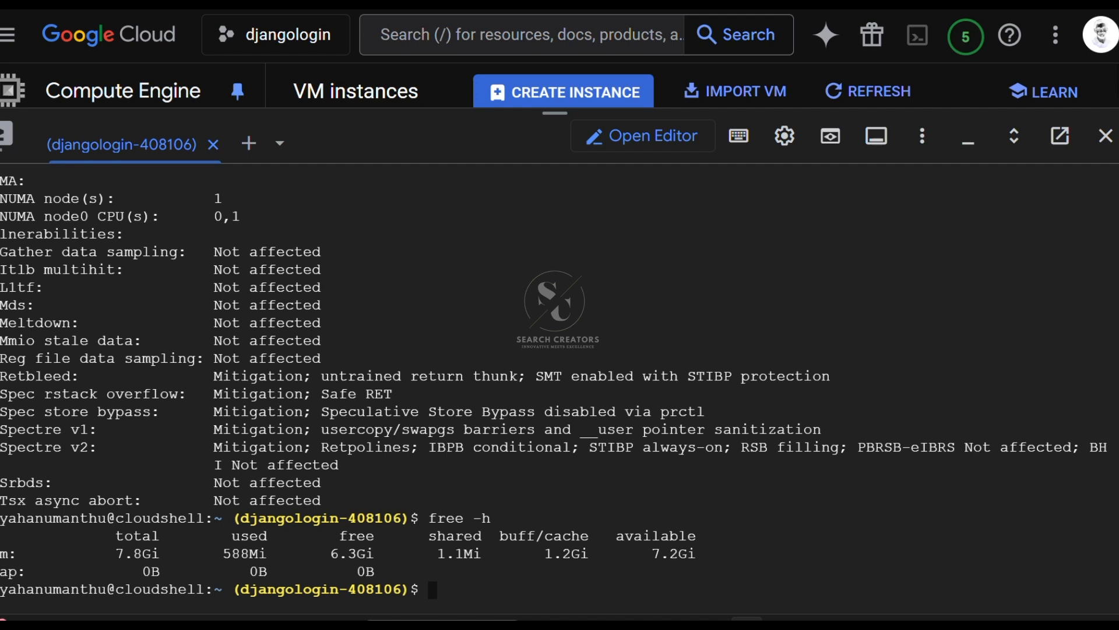
pyautogui.moveTo(0, 571); pyautogui.dragTo(394, 577)
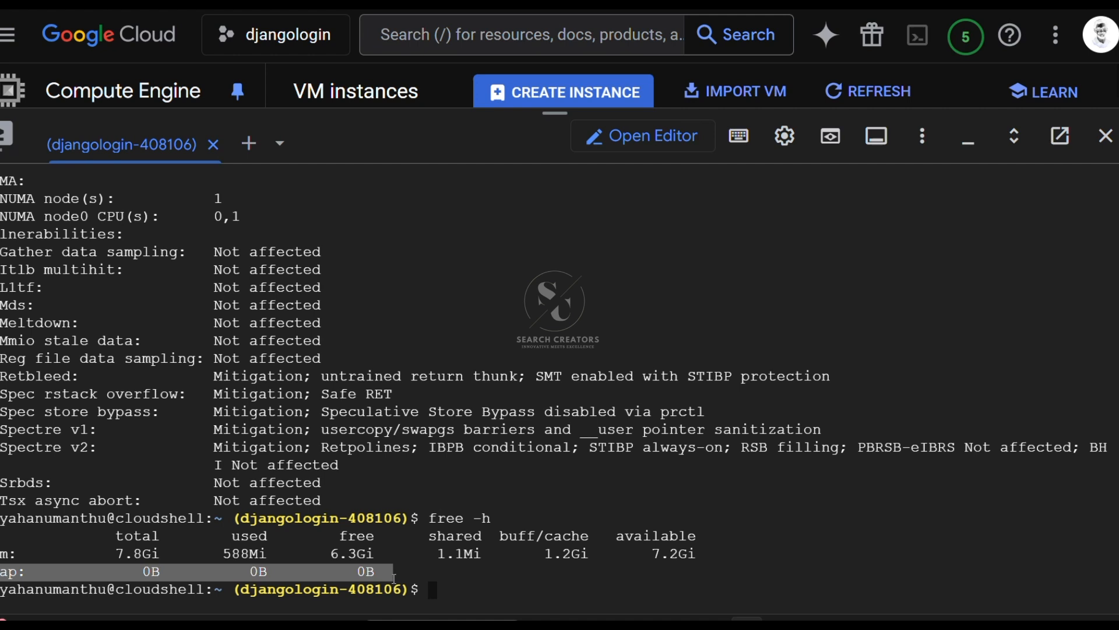
pyautogui.click(392, 576)
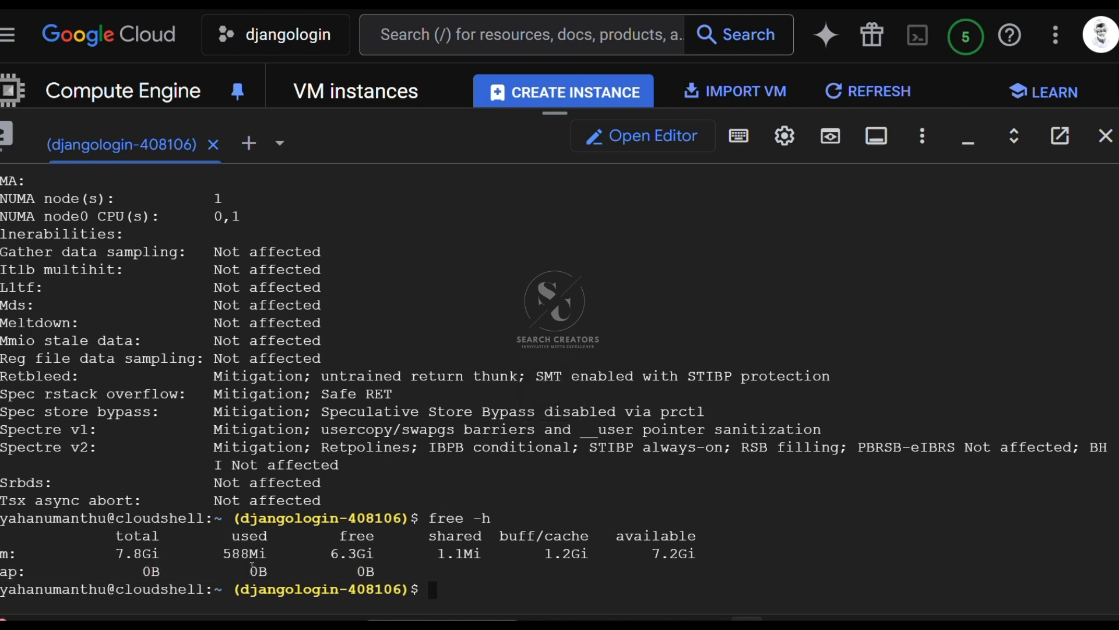
pyautogui.moveTo(250, 571); pyautogui.dragTo(360, 569)
pyautogui.click(361, 569)
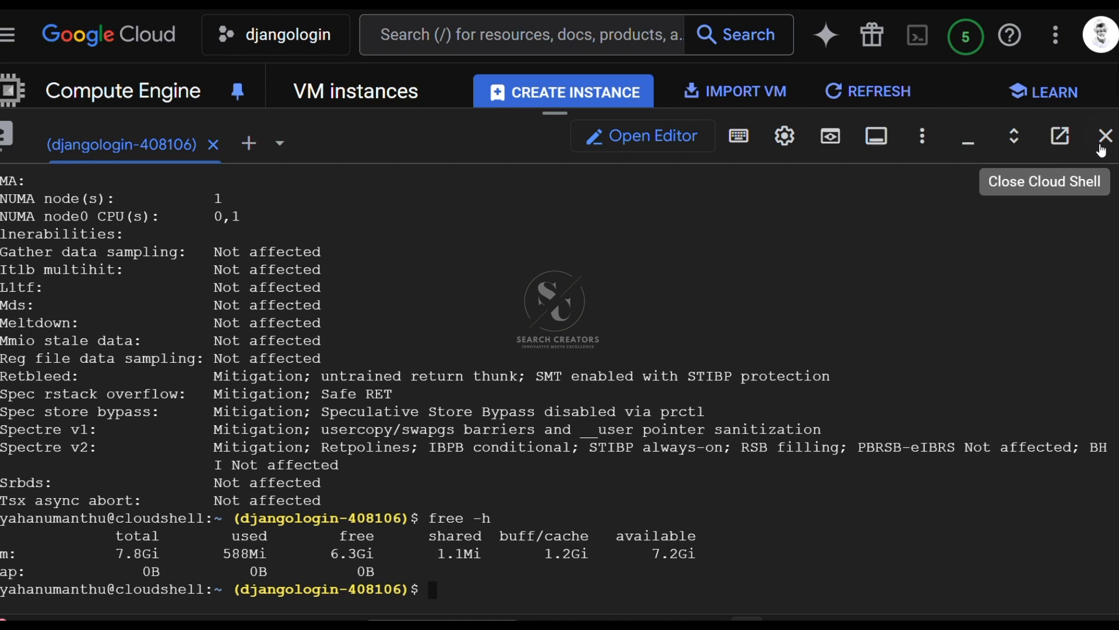
# Close Cloud Shell and stop the myvm2 instance, leaving the option to skip graceful shutdown off
pyautogui.click(1105, 137)
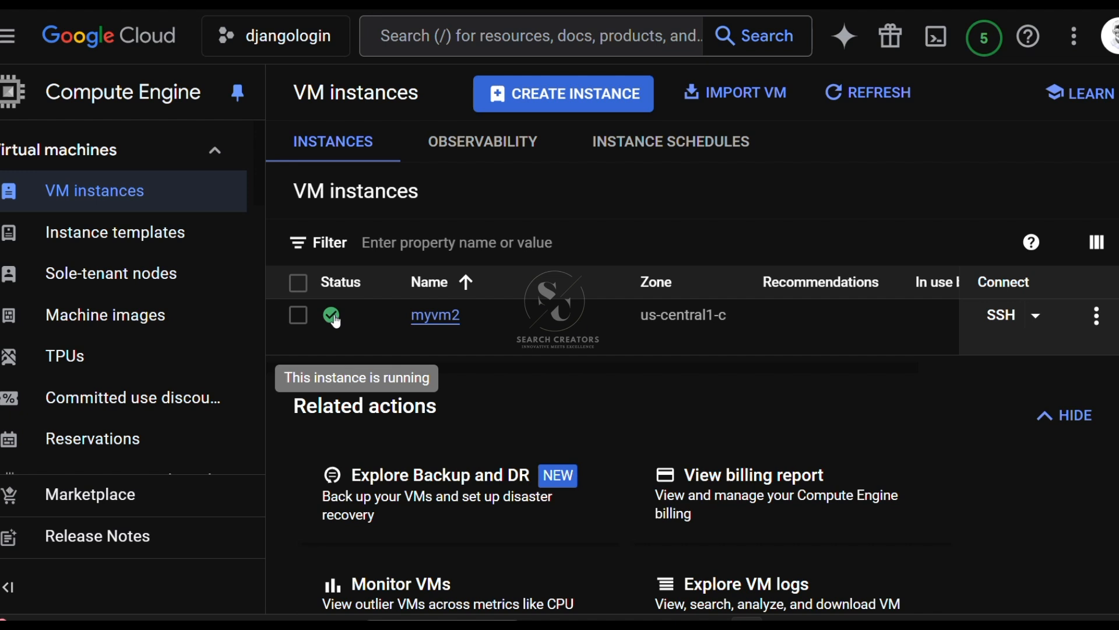
pyautogui.click(1097, 319)
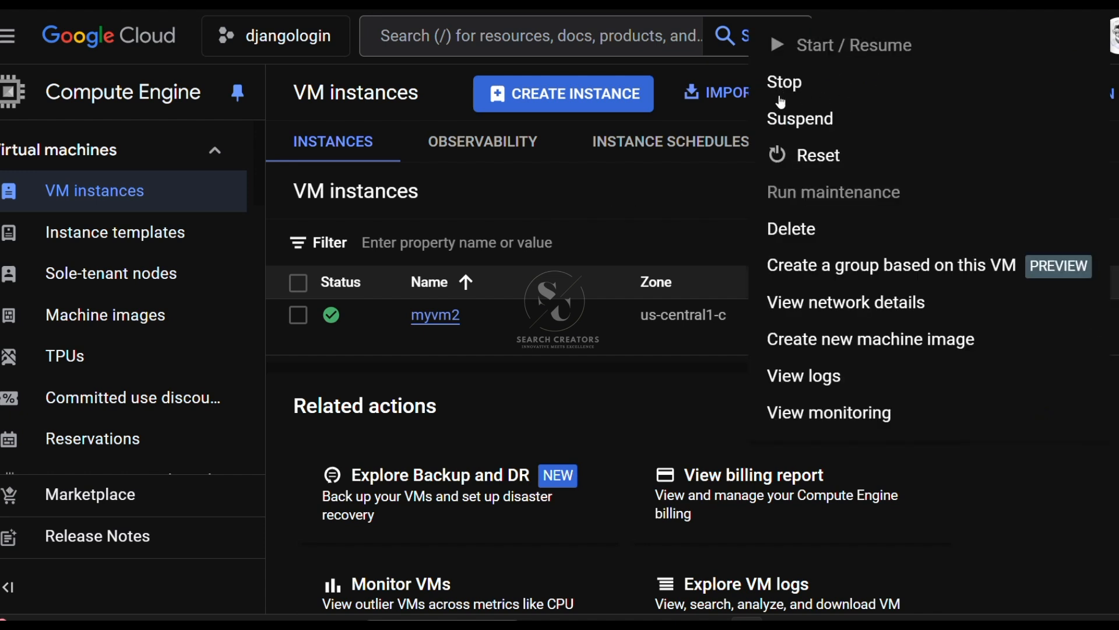
pyautogui.click(840, 86)
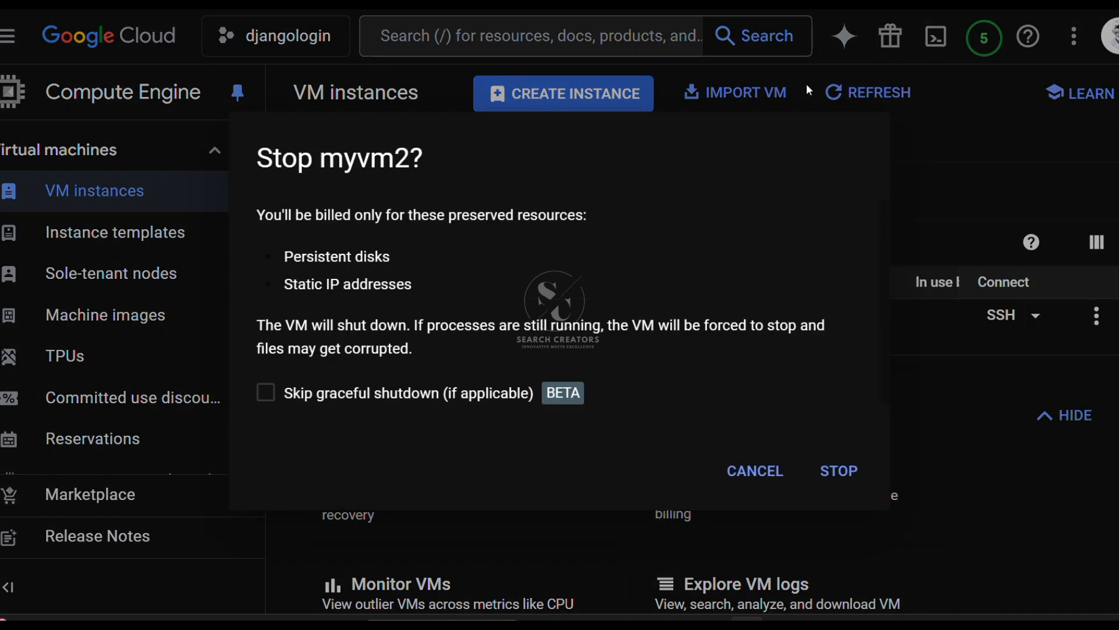
pyautogui.click(830, 478)
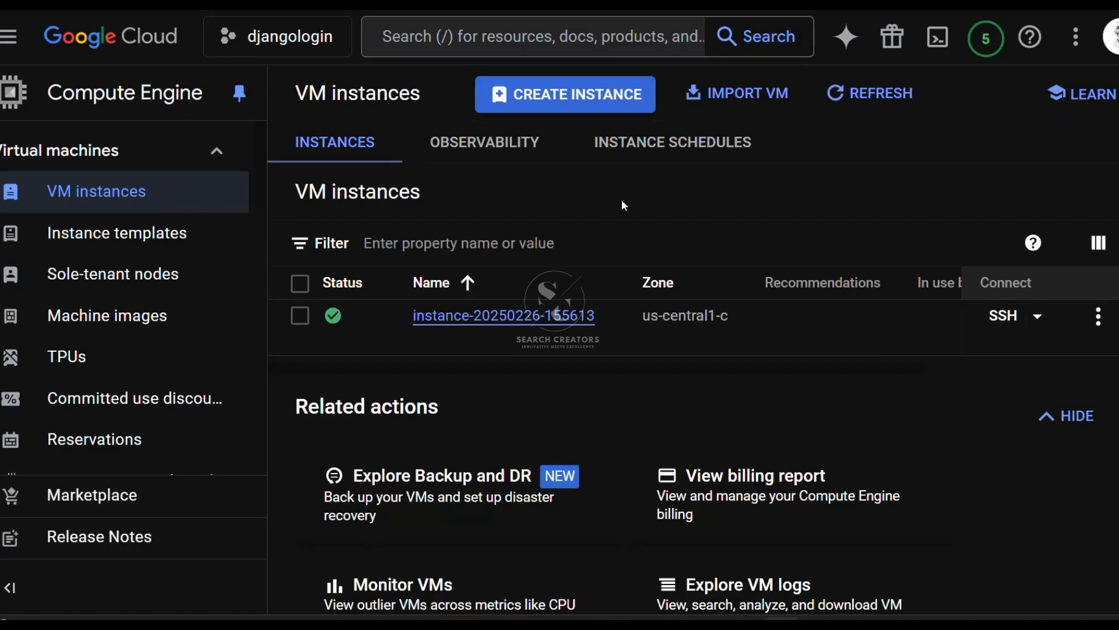
pyautogui.click(1098, 319)
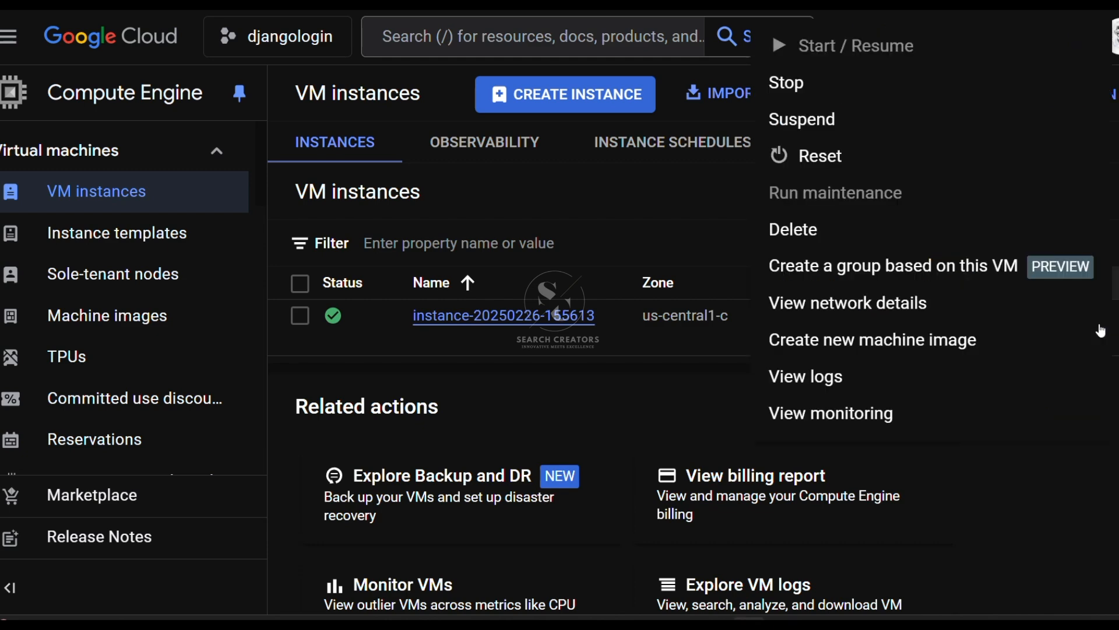
pyautogui.click(830, 238)
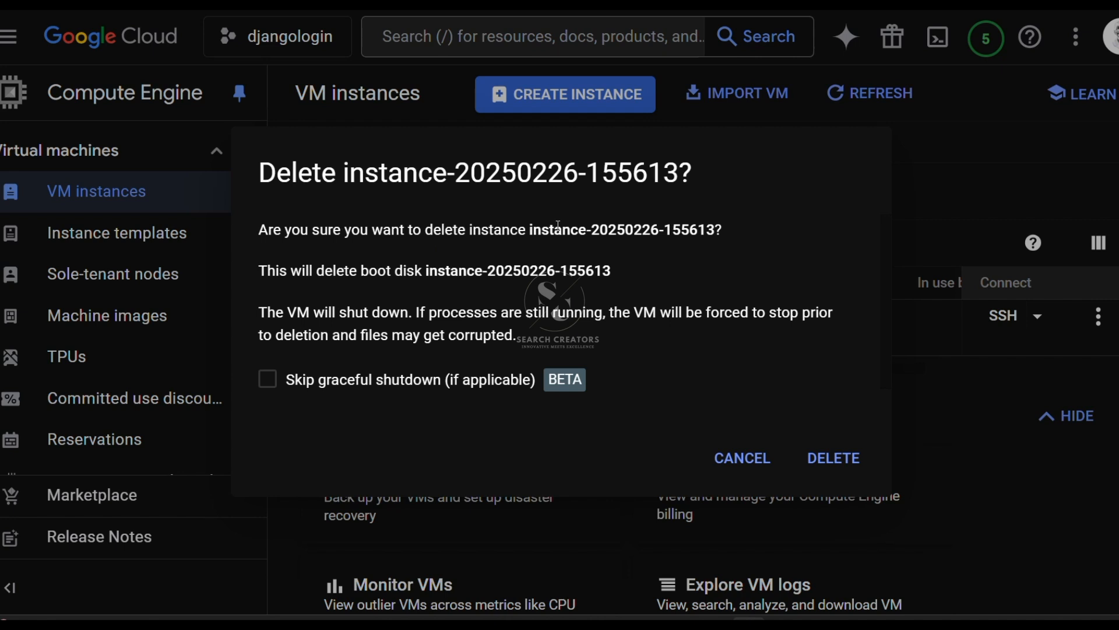
pyautogui.click(838, 465)
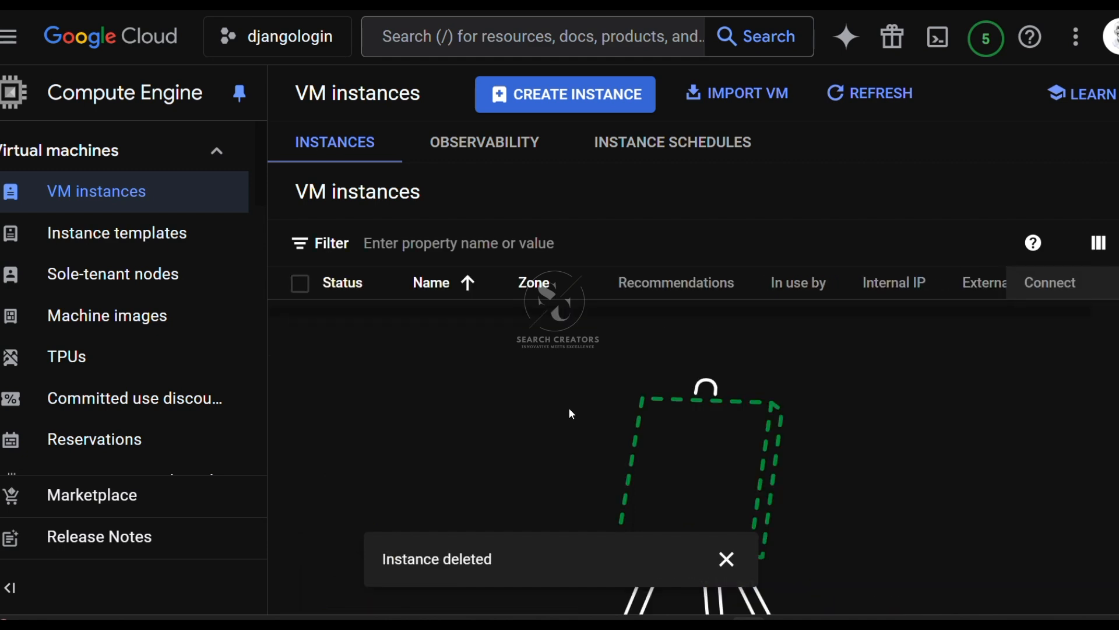
pyautogui.moveTo(492, 560); pyautogui.dragTo(350, 572)
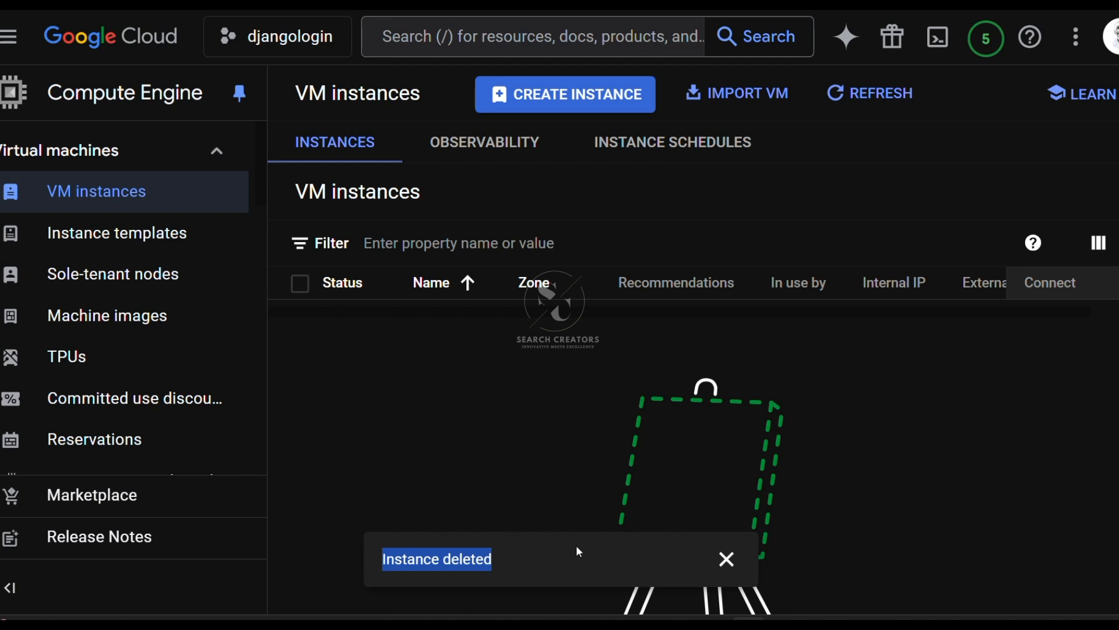
pyautogui.click(727, 559)
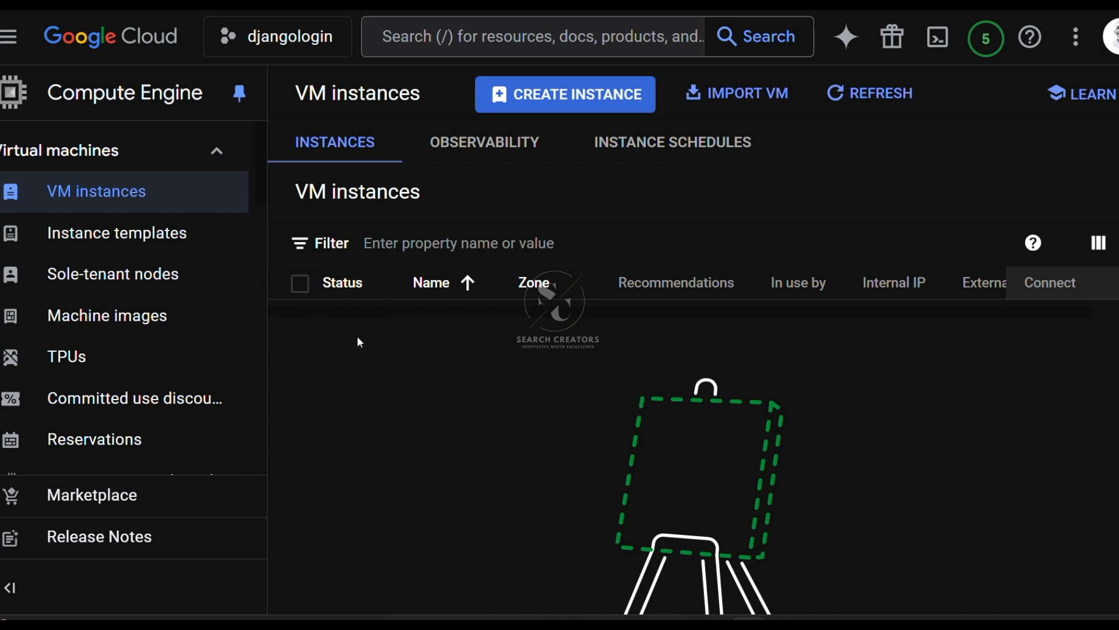
pyautogui.click(114, 46)
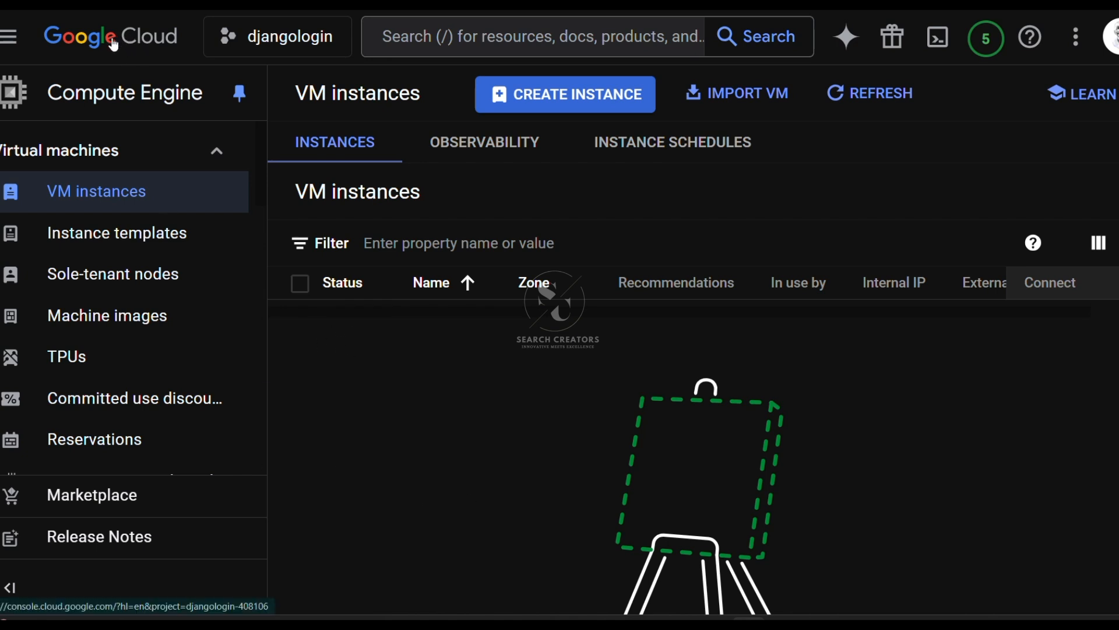